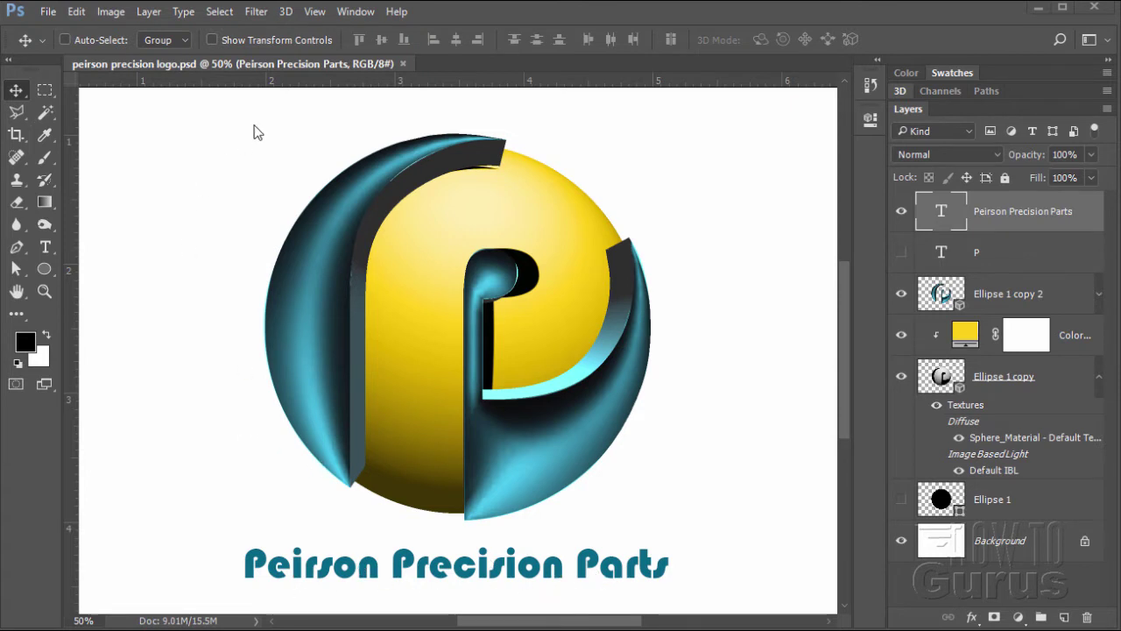
Close the open logo file and create a new document from the Default Photoshop Size preset, 7 x 5 in at 300 ppi
click(403, 64)
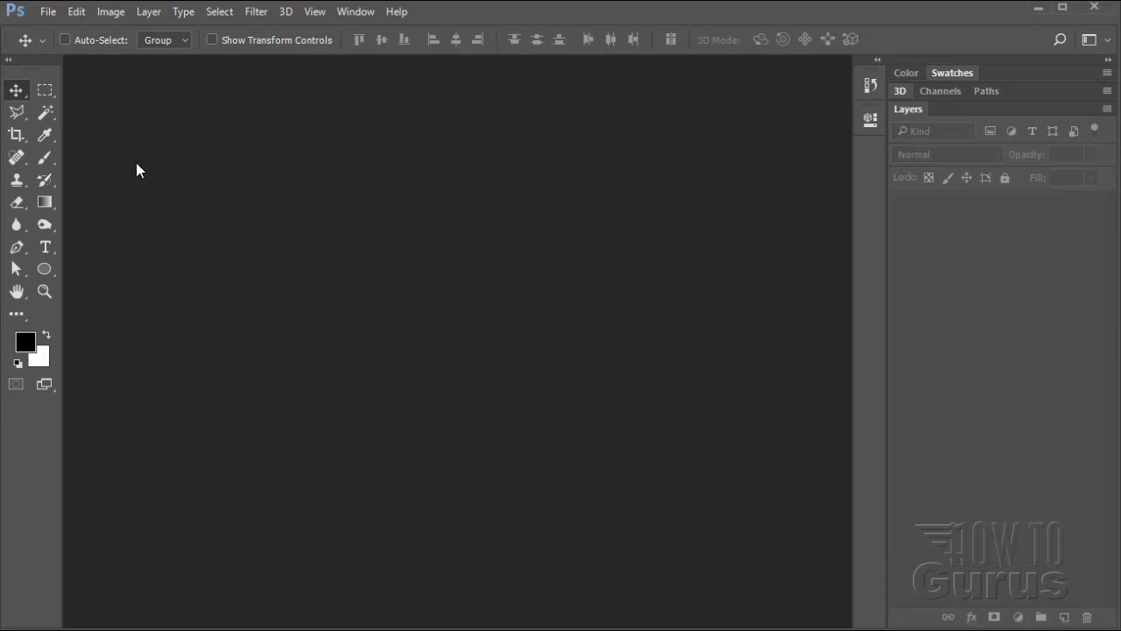
click(46, 13)
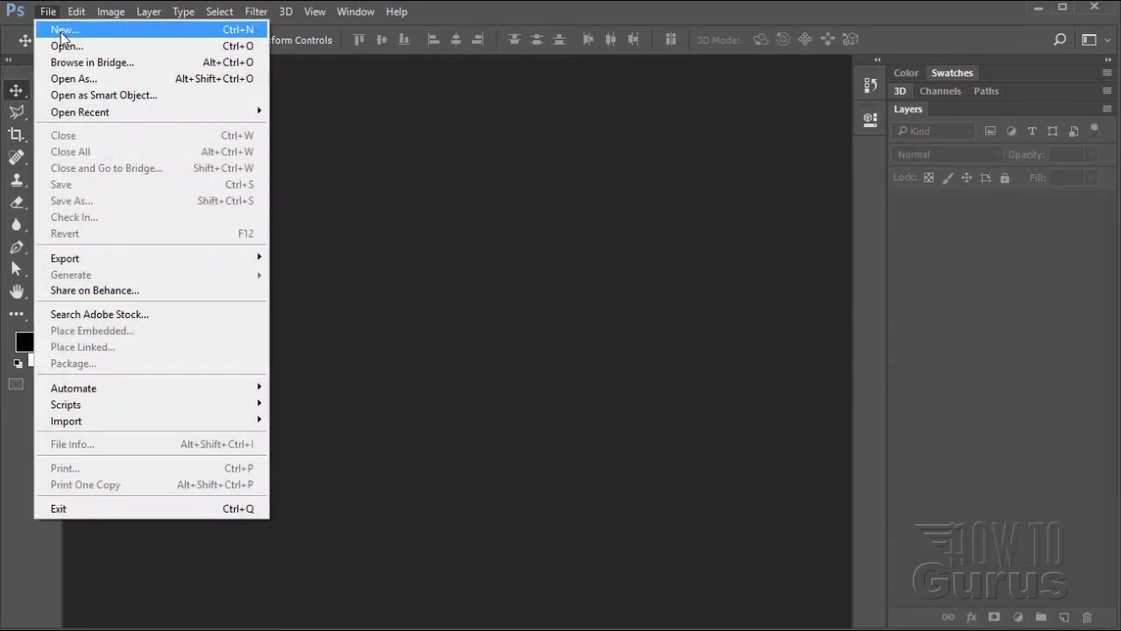
click(60, 31)
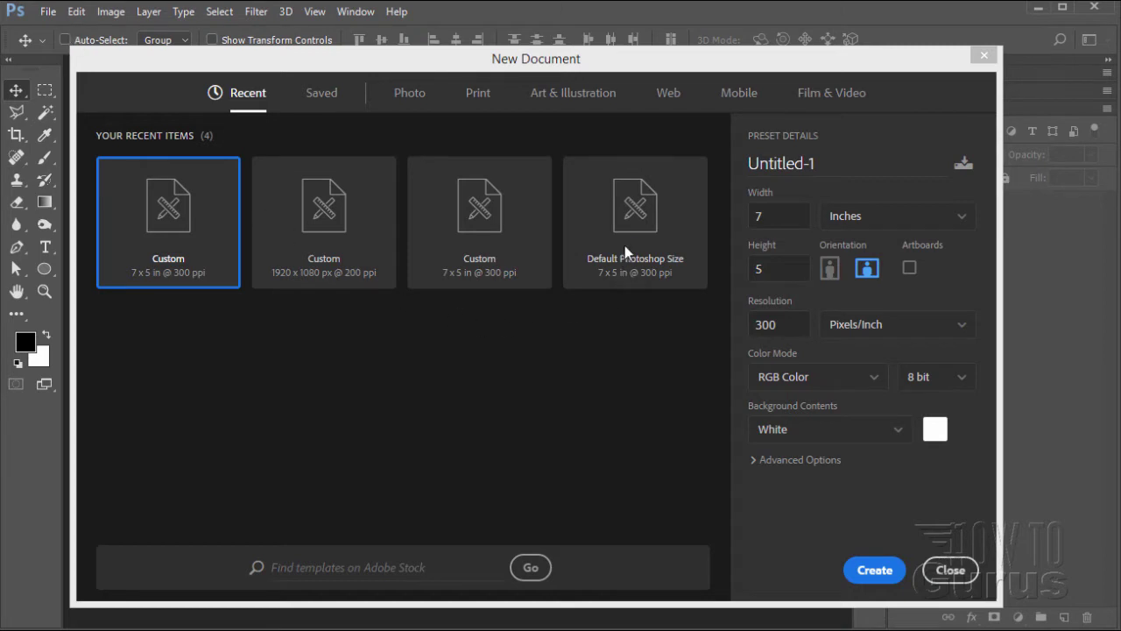
click(632, 225)
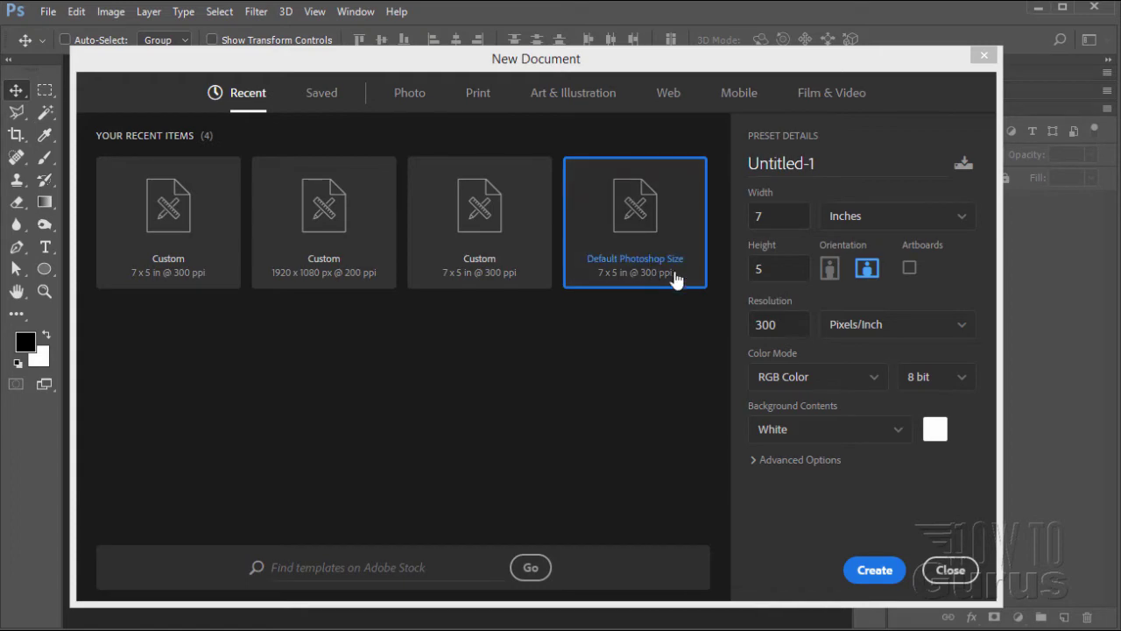
click(875, 574)
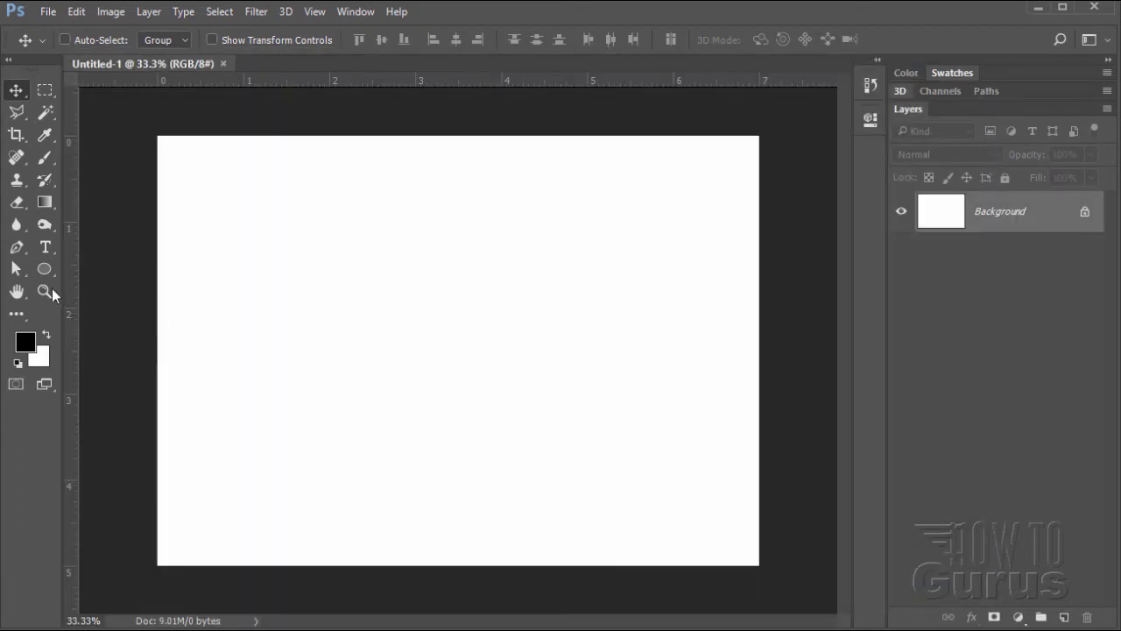
Add a vertical guide at 3.5 in through the middle of the blank canvas
click(45, 290)
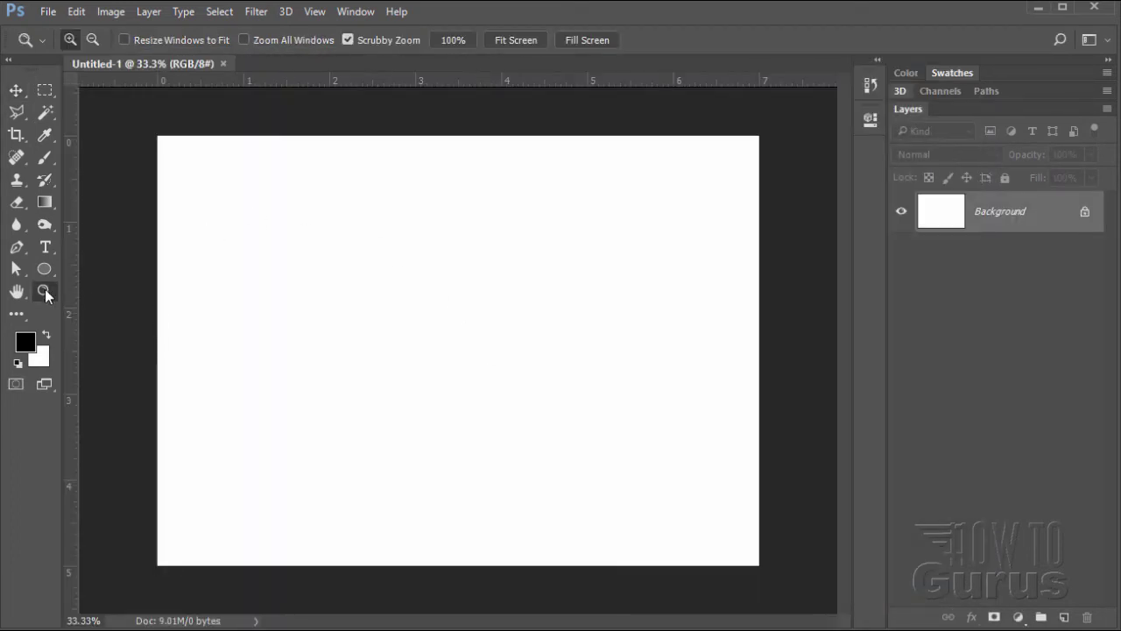
click(517, 41)
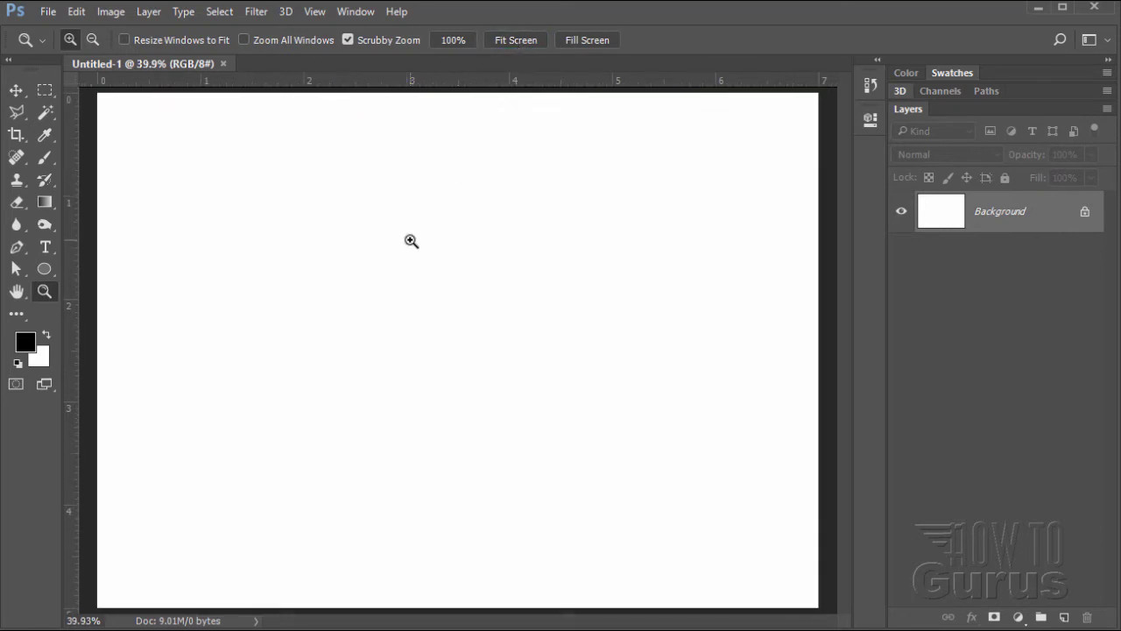
key(v)
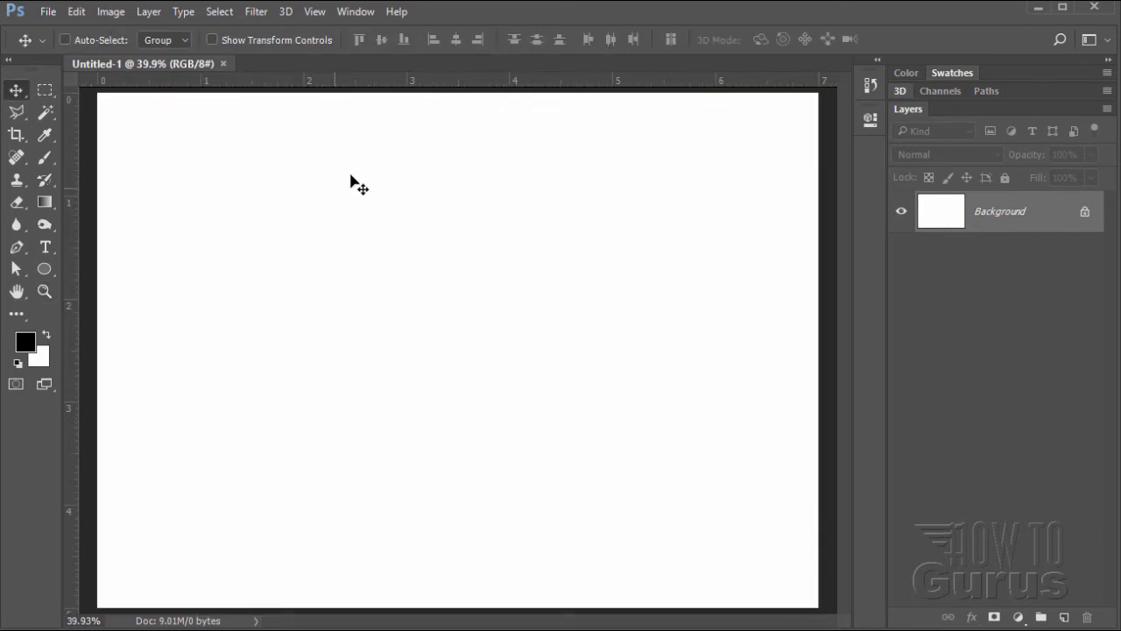
click(315, 11)
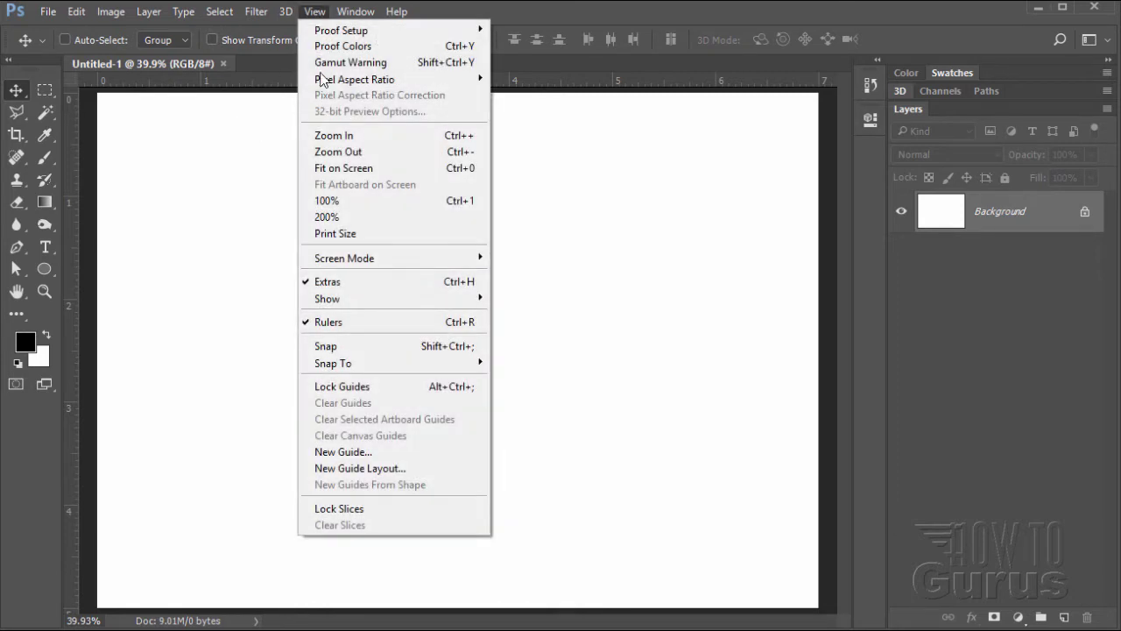
click(352, 451)
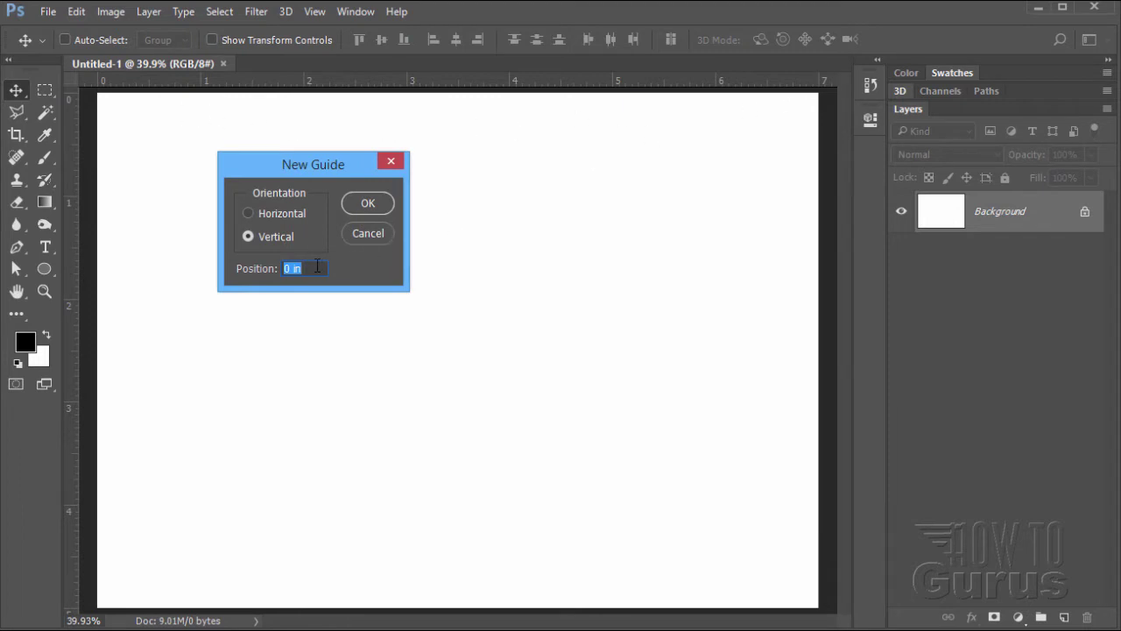
text(3.5)
click(368, 205)
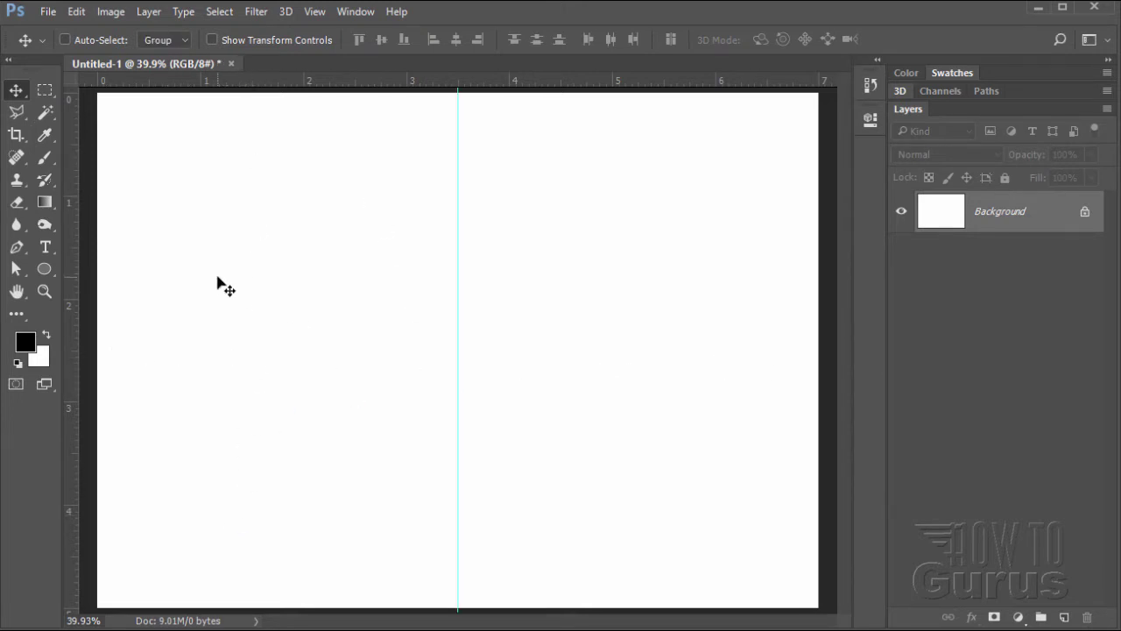
Add a horizontal guide at 2.5 in across the middle of the canvas
click(315, 11)
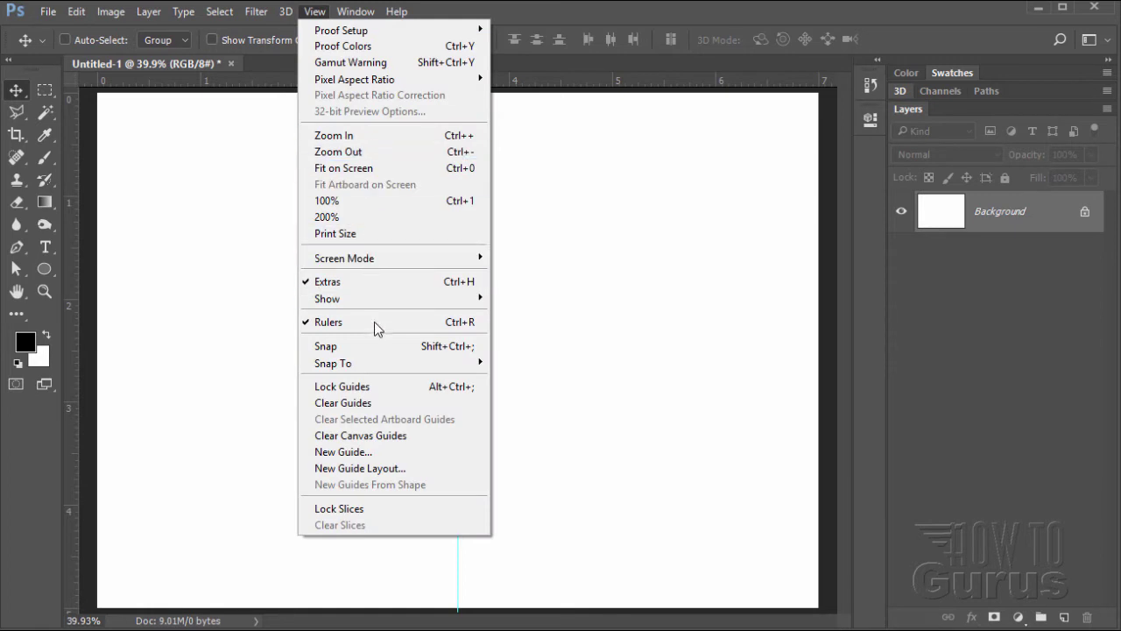
click(348, 451)
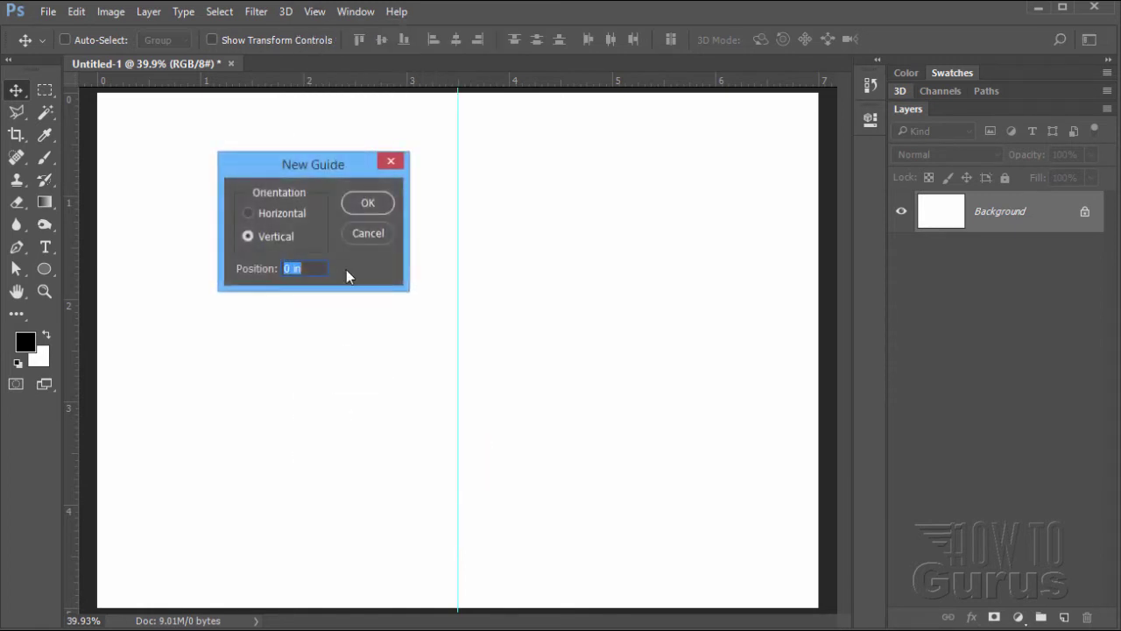
click(248, 214)
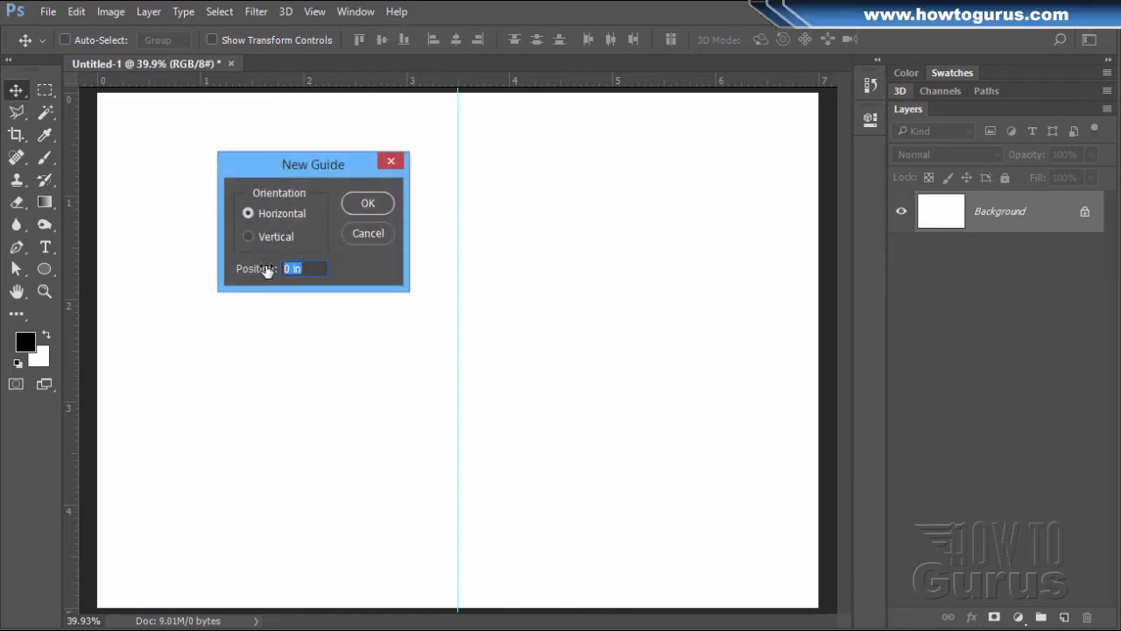
text(2.5)
click(367, 203)
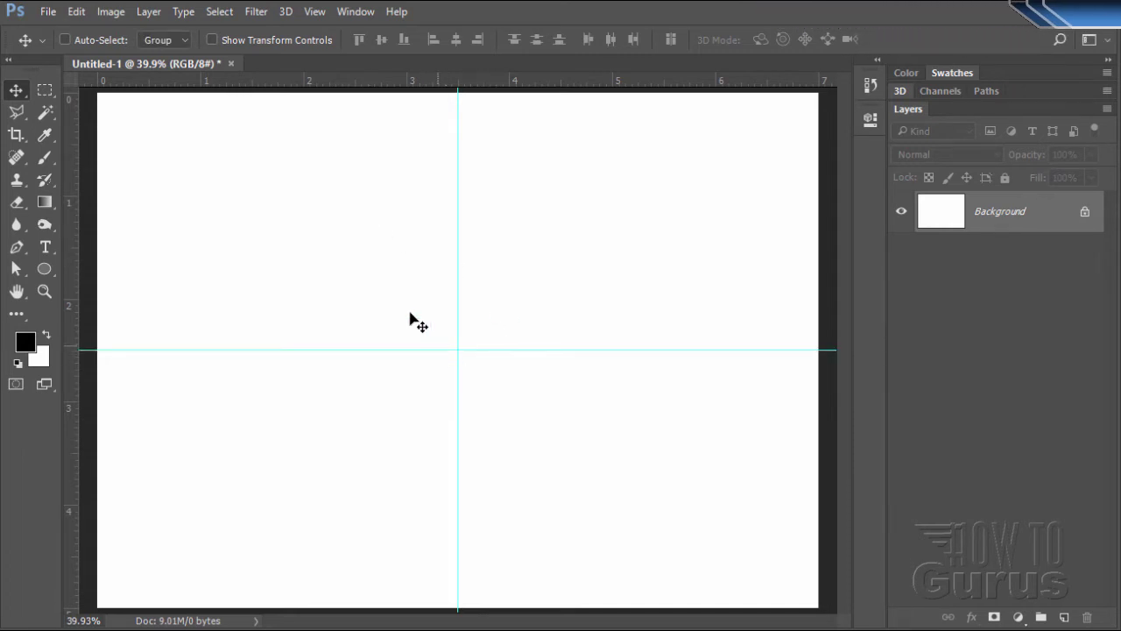
Draw a black circle shape about 902 px wide with the Ellipse tool, centred on the intersection of the guides
key(u)
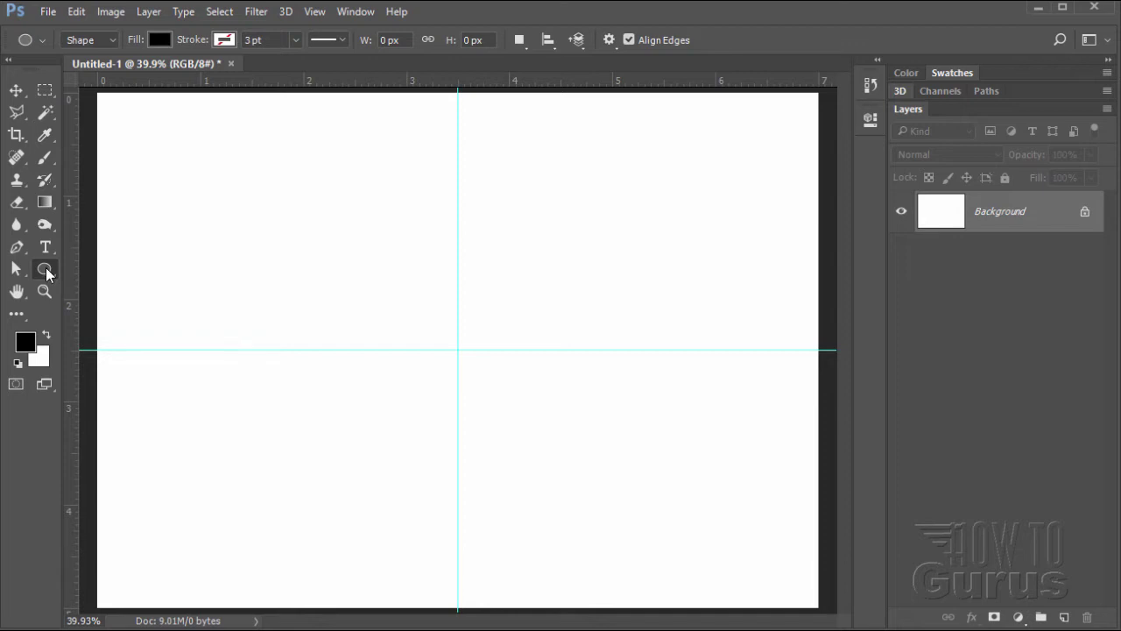
right_click(46, 270)
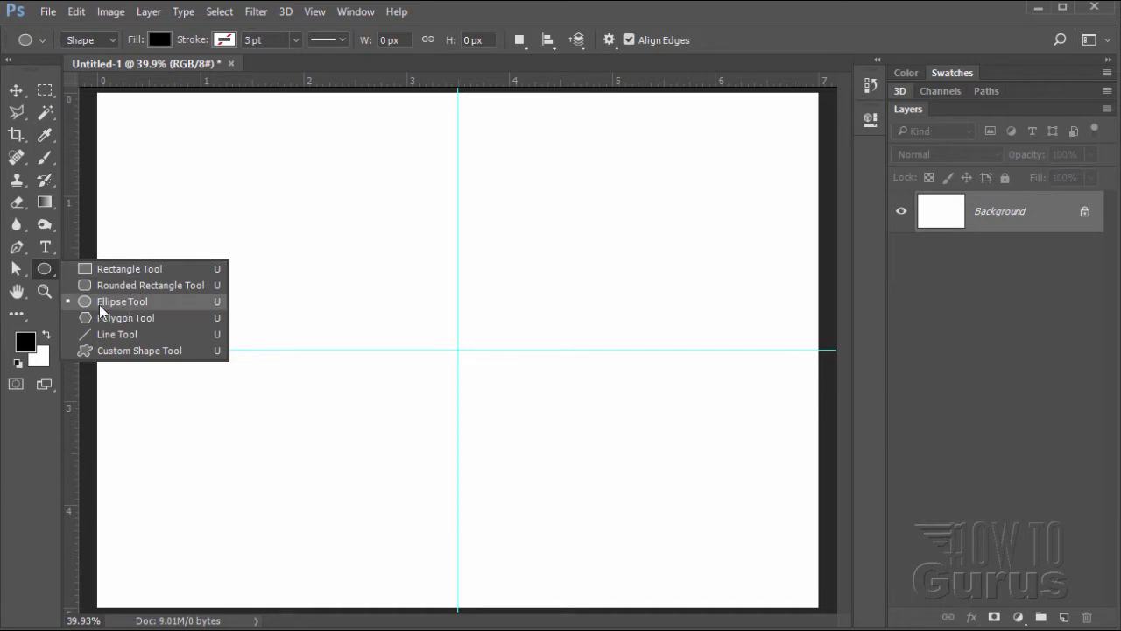
click(45, 273)
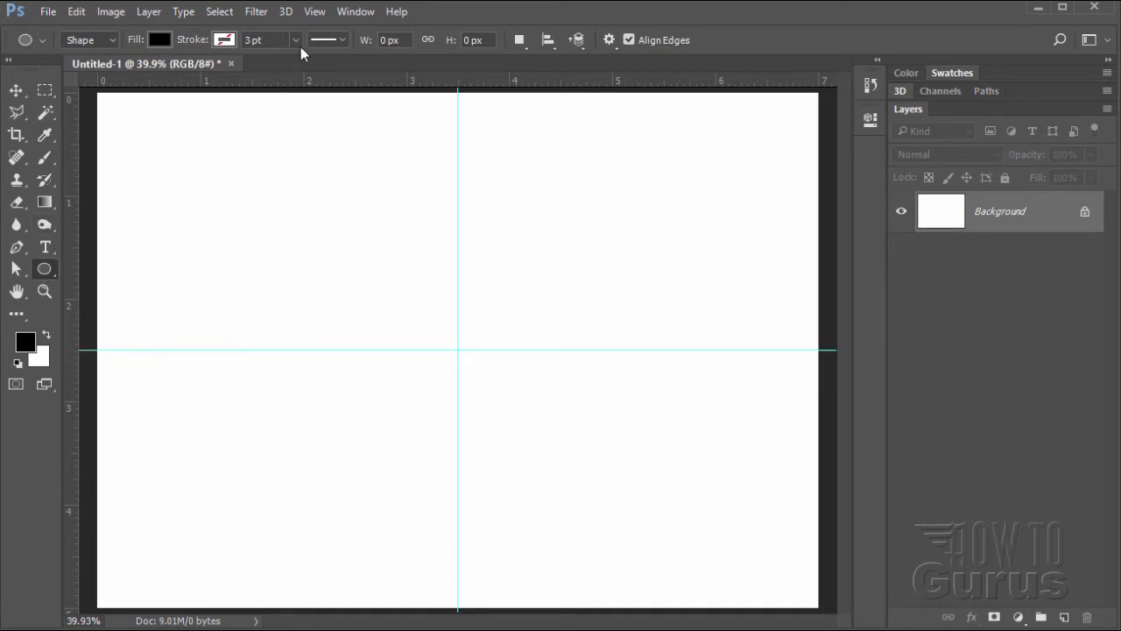
click(610, 40)
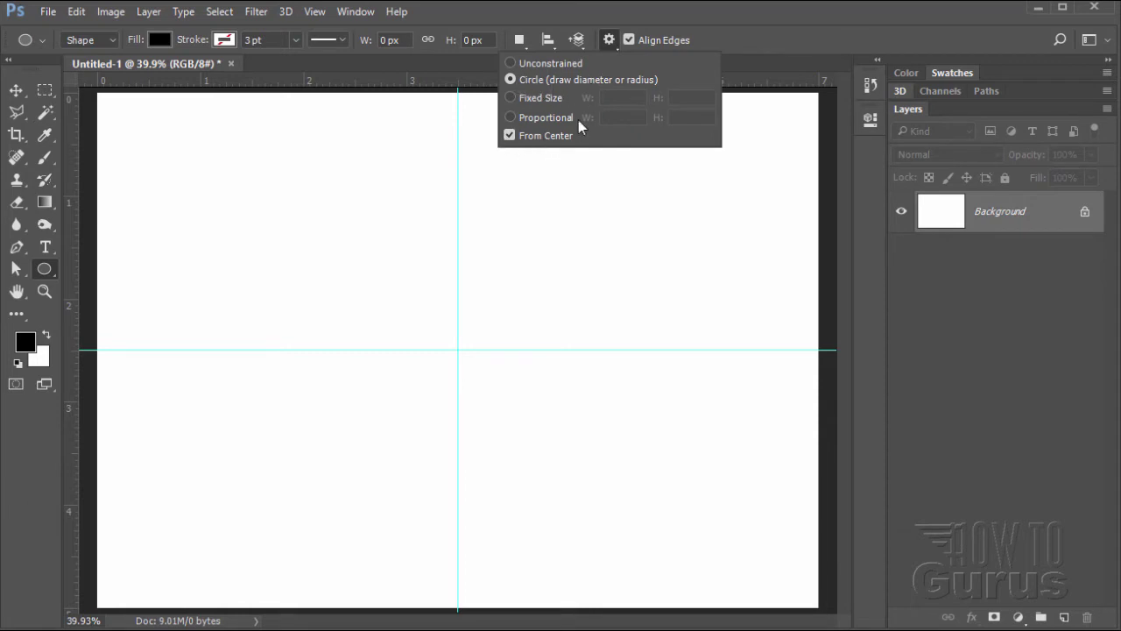
click(610, 41)
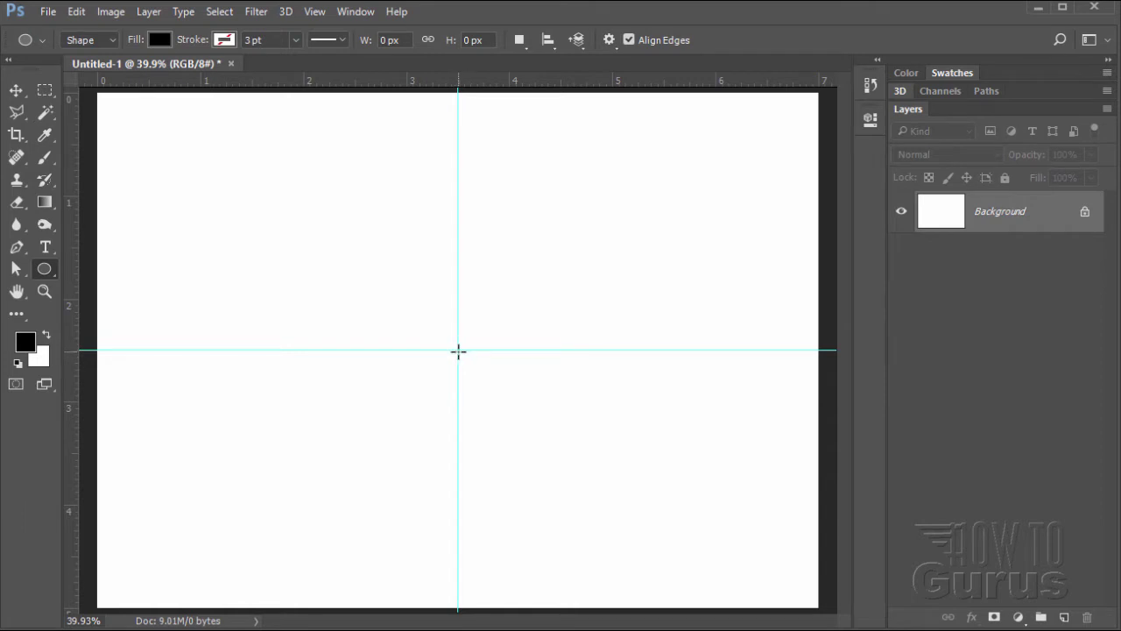
drag(458, 351, 672, 506)
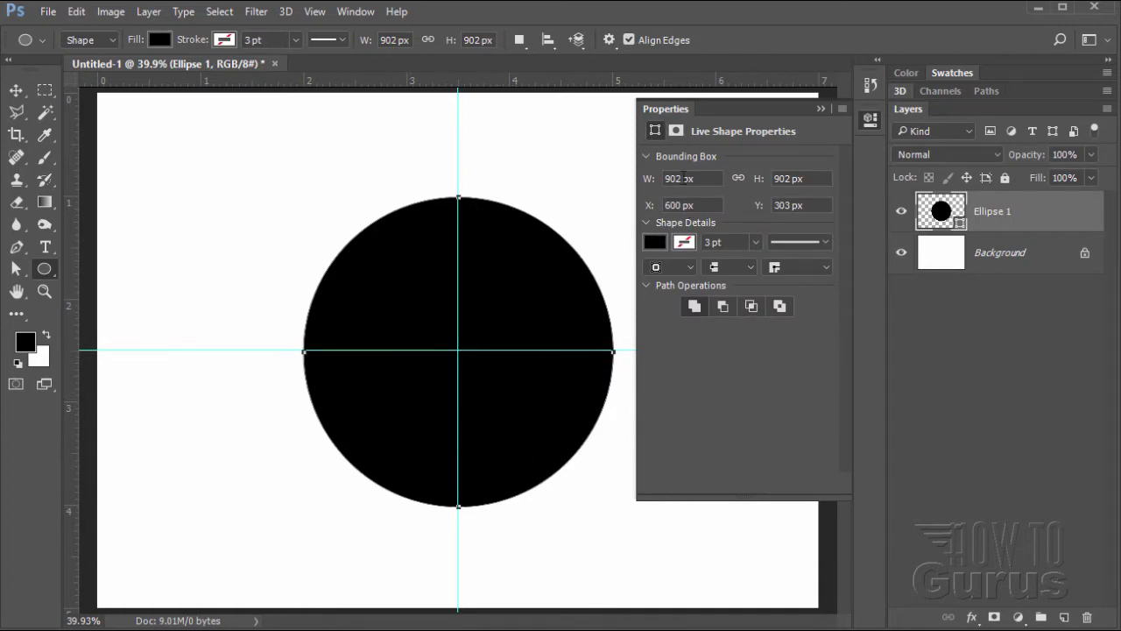
Set the circle's width and height to 900 px in its shape properties
click(688, 179)
click(795, 181)
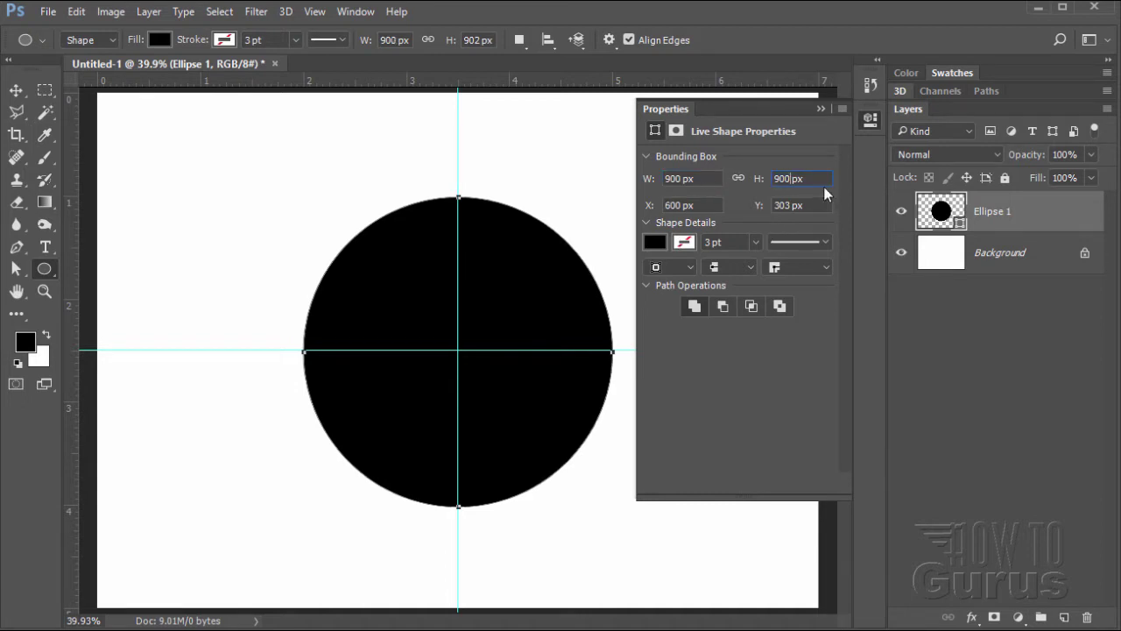
click(821, 109)
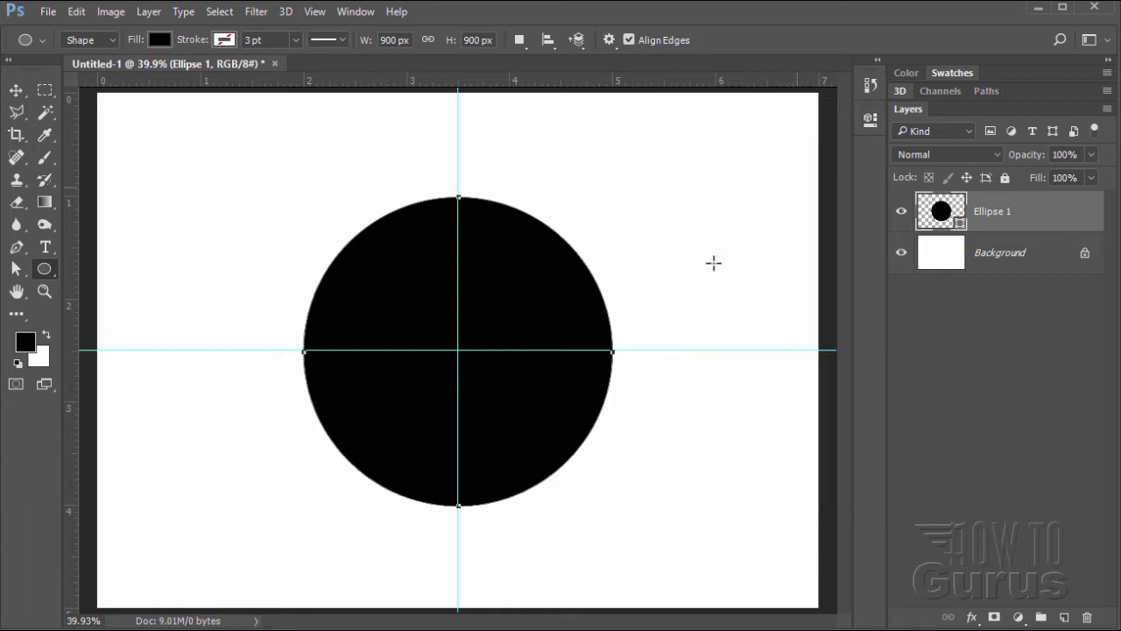
Switch to the Move tool and turn off the display of extras to hide the guides
click(17, 91)
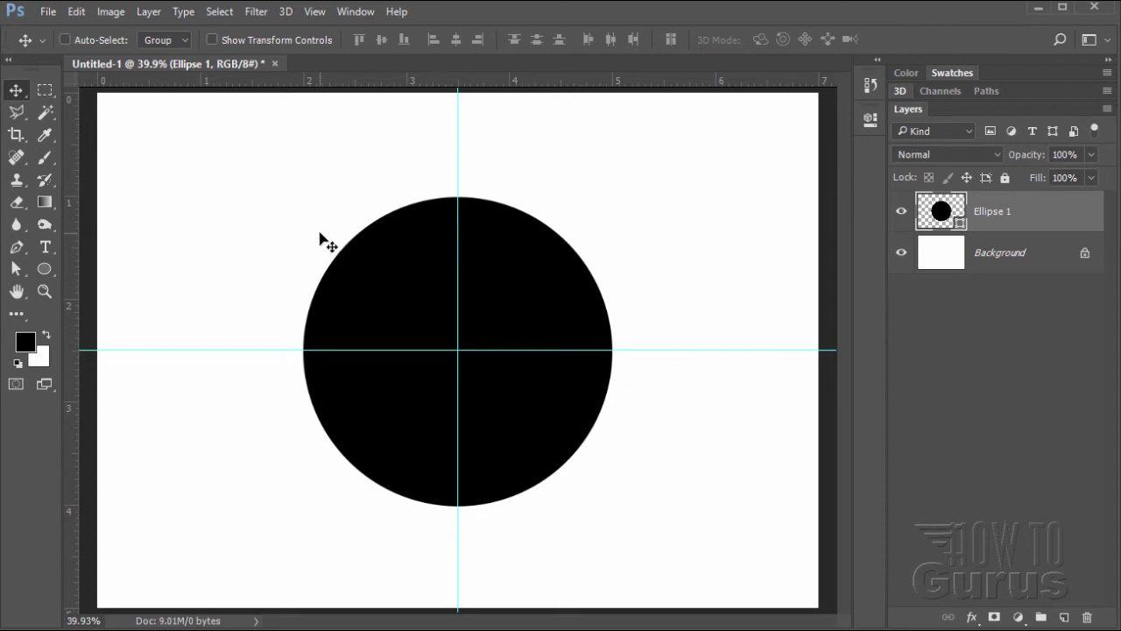
click(314, 11)
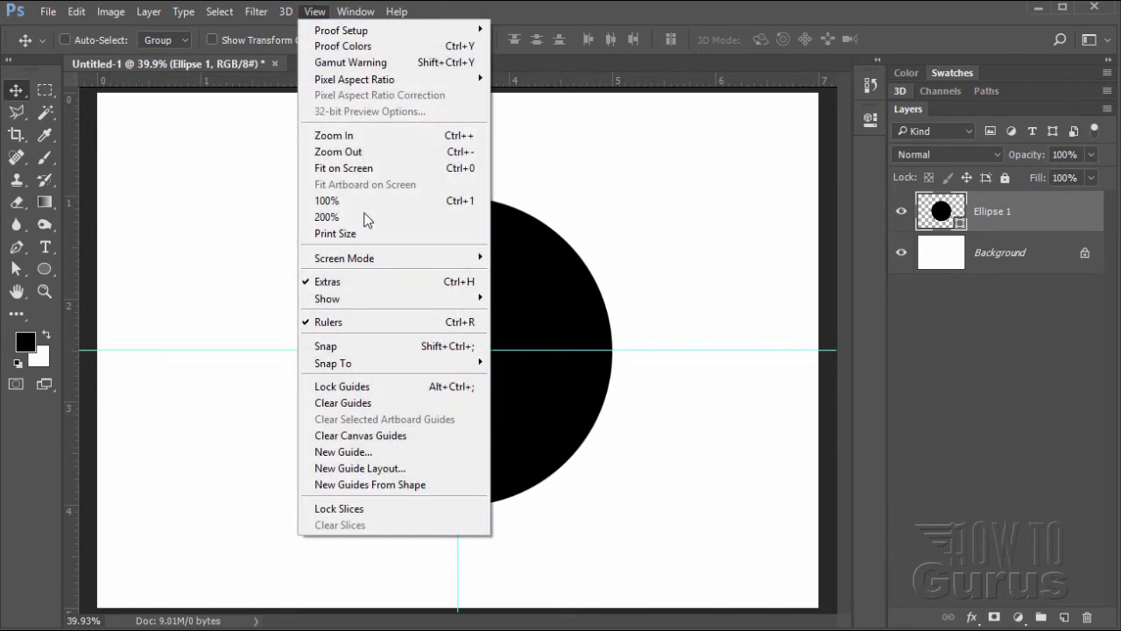
click(351, 282)
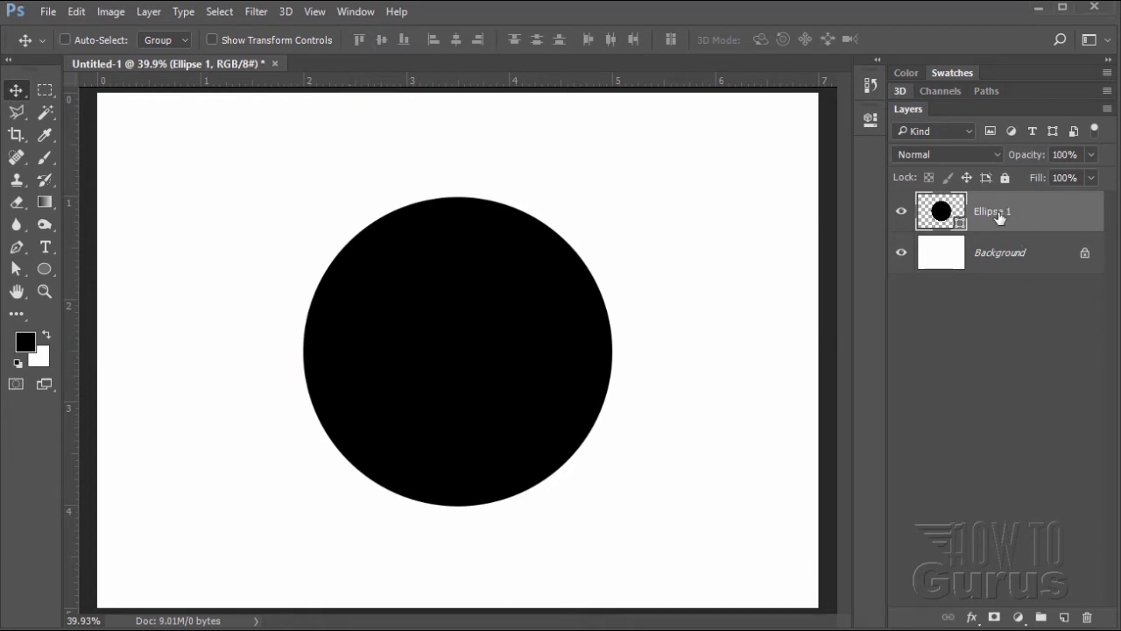
Duplicate the Ellipse 1 layer and hide the original
drag(983, 211, 1063, 617)
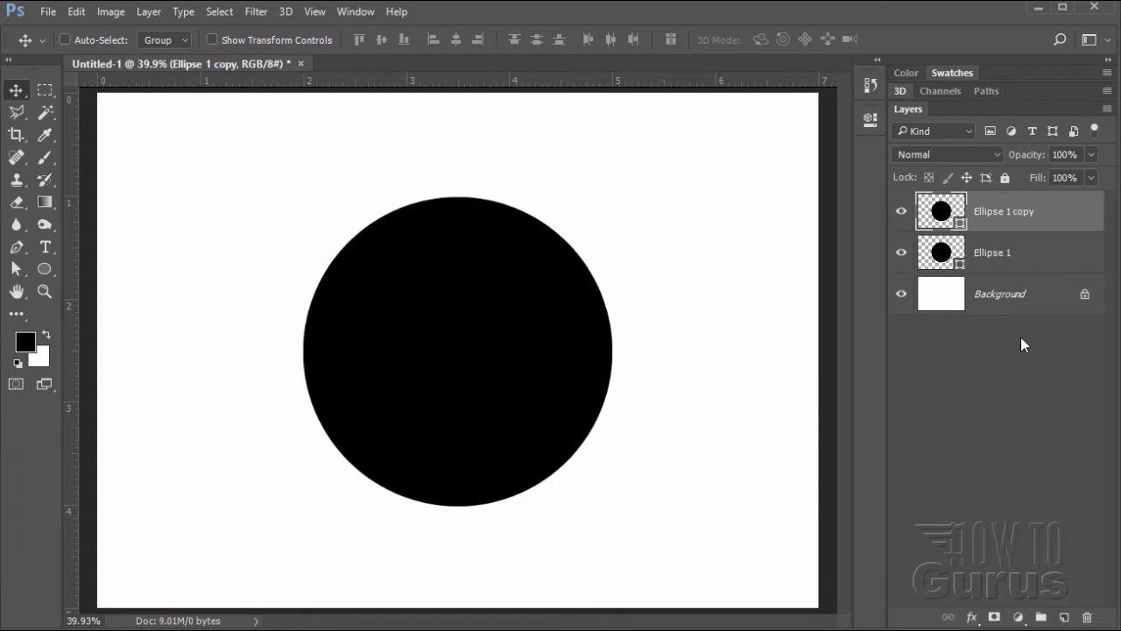
click(901, 255)
Set the Type tool's text colour to white (ffffff) and its font size to 320 pt
click(44, 245)
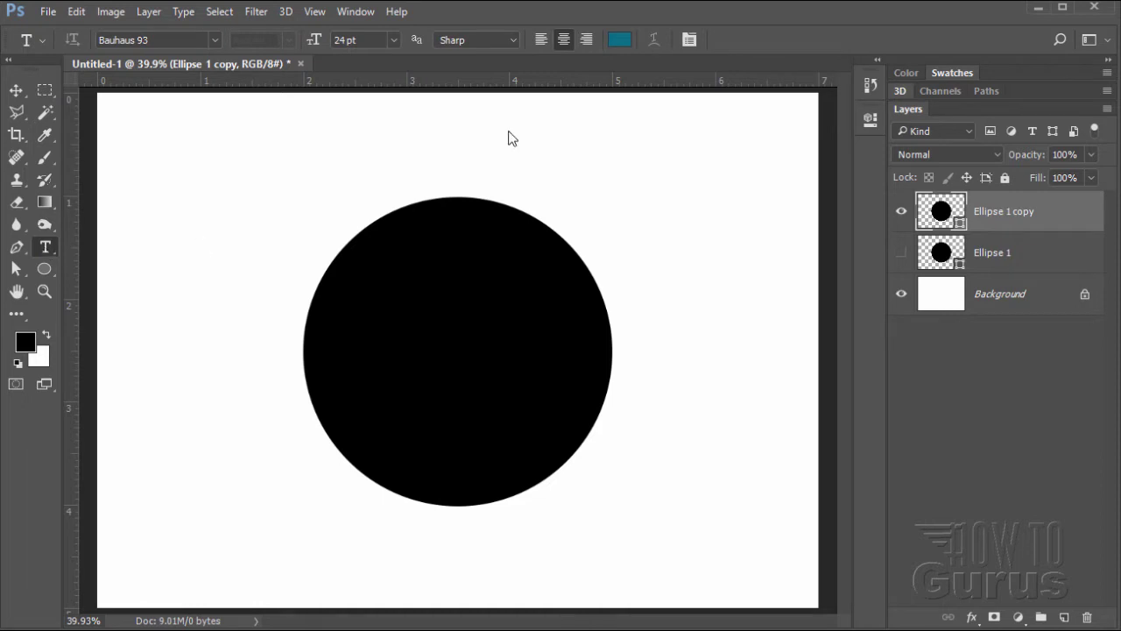
click(619, 39)
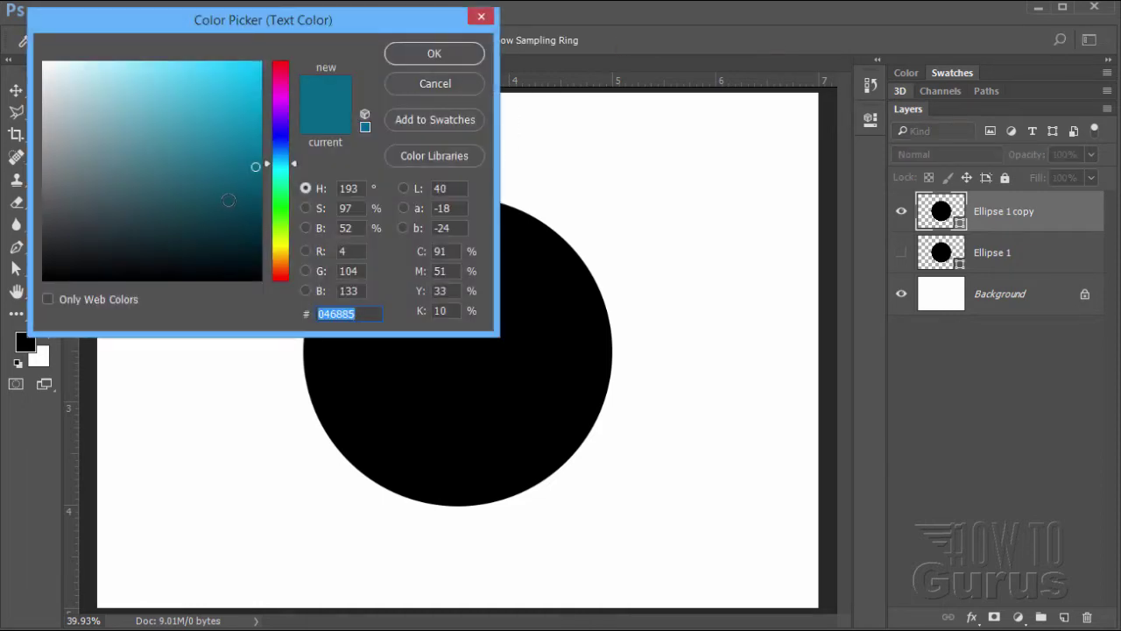
mouse_move(228, 200)
mouse_down()
mouse_move(43, 63)
mouse_move(143, 175)
mouse_move(43, 63)
mouse_up()
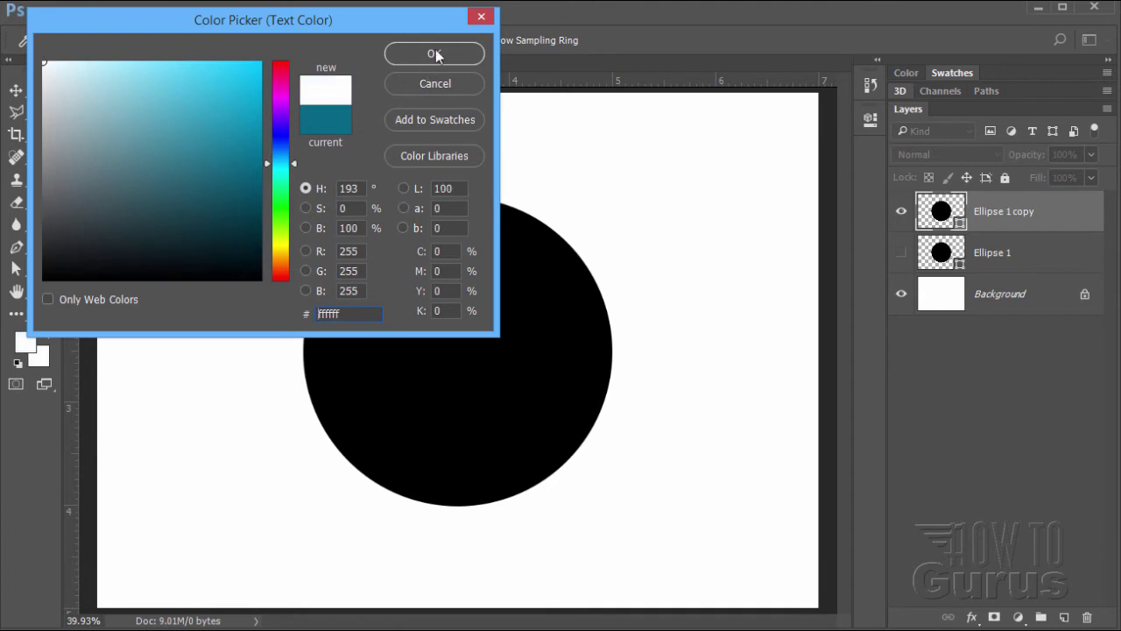
click(435, 55)
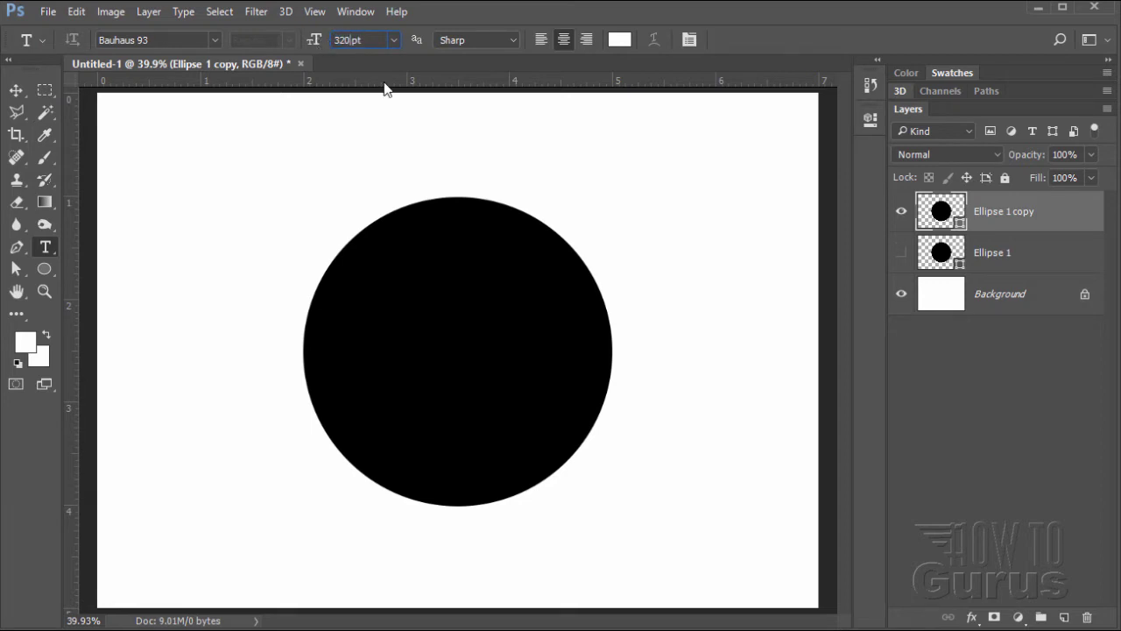
Add a capital letter P in Bauhaus 93 and move it over the black circle so its stem cuts through the lower edge
click(433, 333)
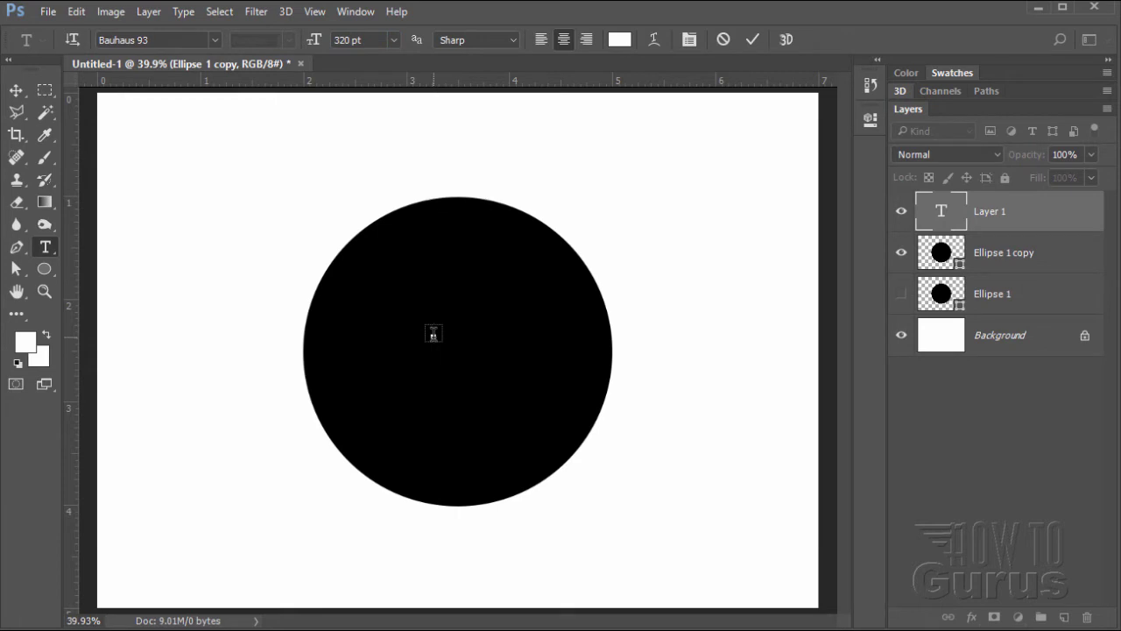
text(r)
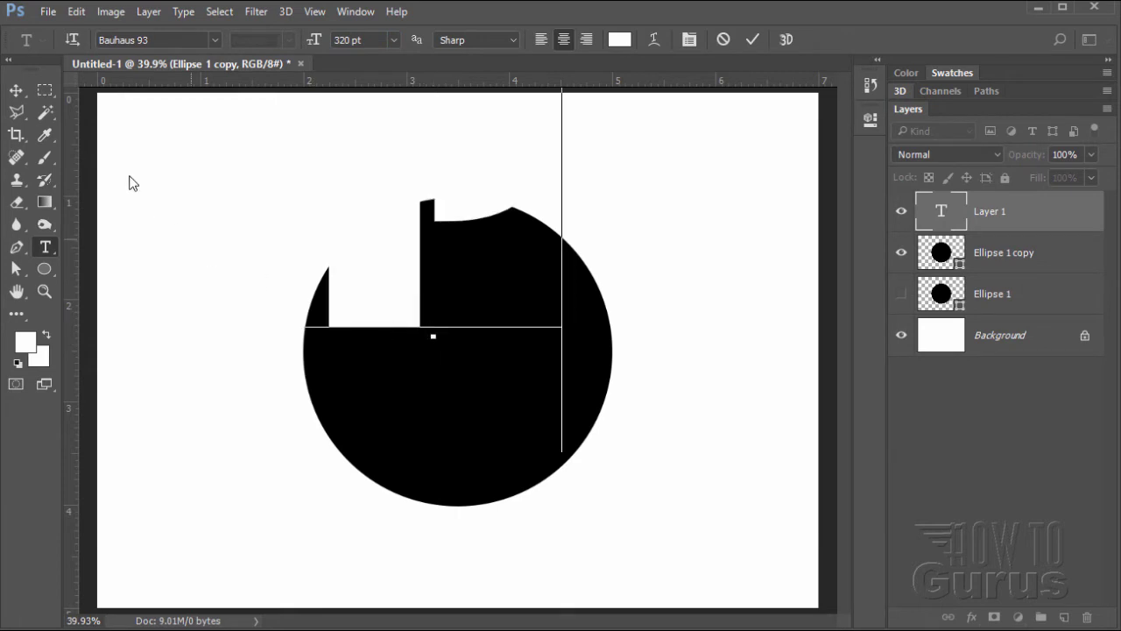
click(16, 91)
drag(368, 239, 394, 442)
Move the letter P up and to the right so its bowl breaks through the circle's upper-right edge while the stem still cuts the lower edge
key(t)
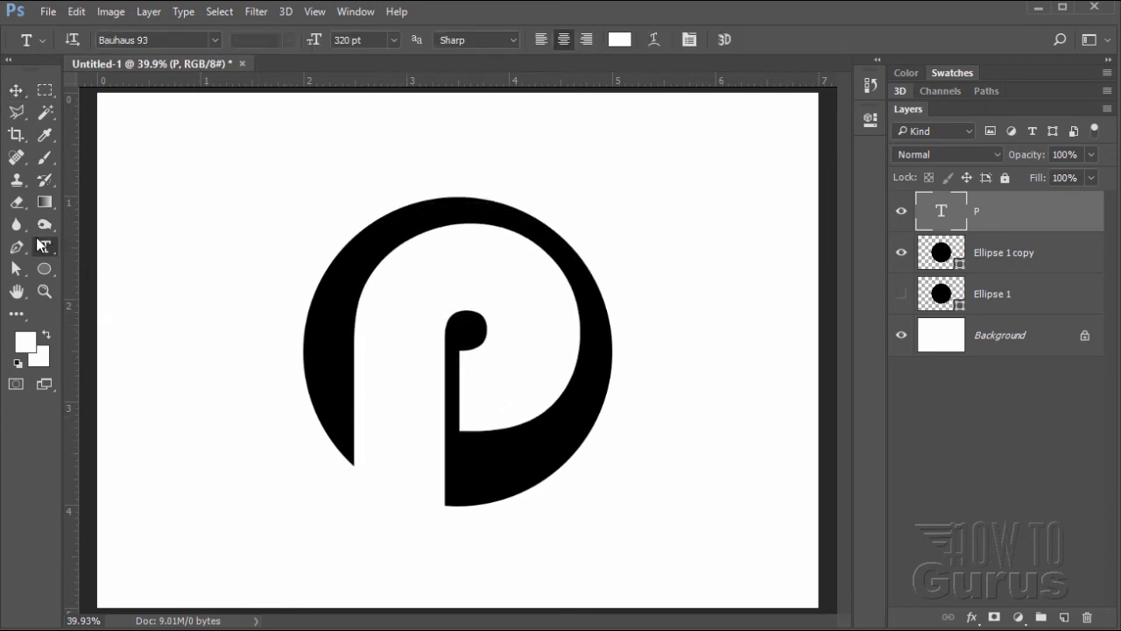
click(351, 337)
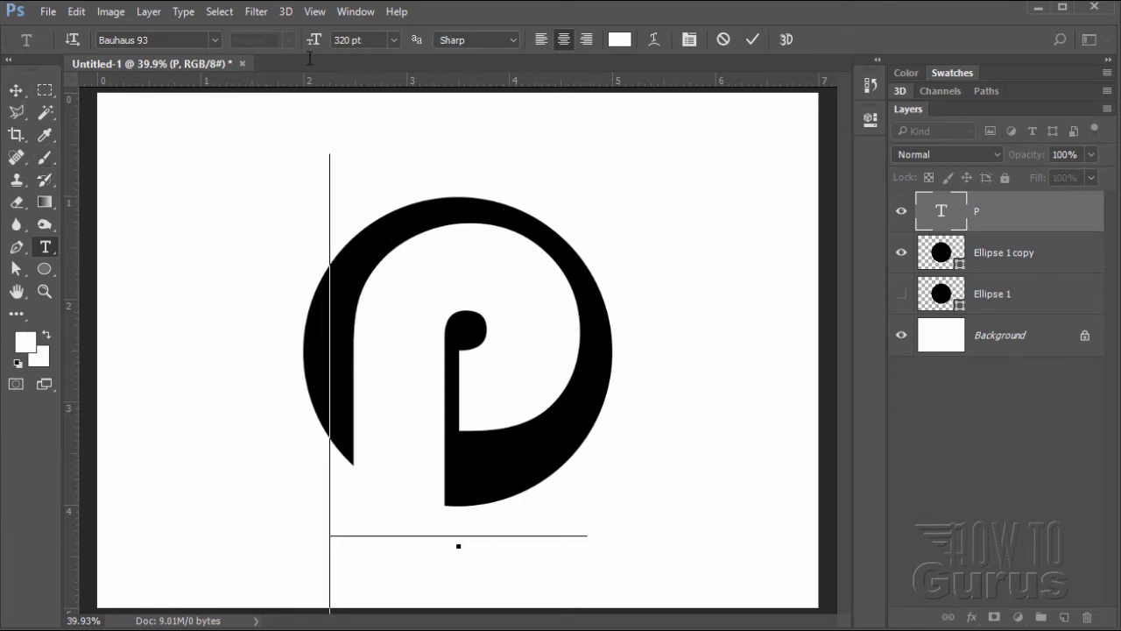
click(15, 90)
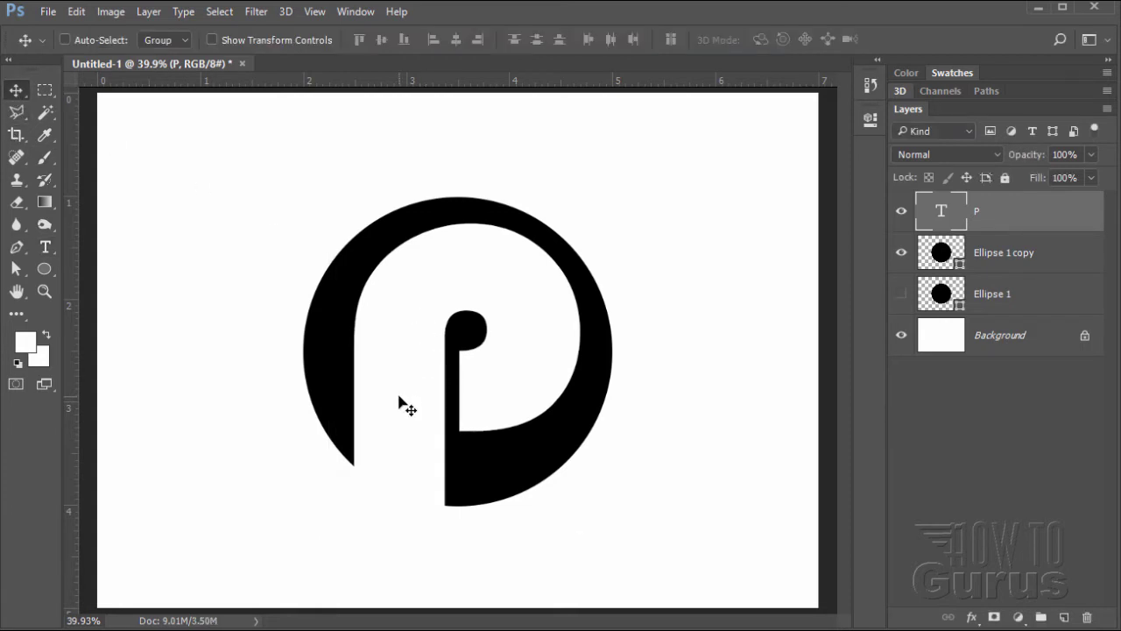
drag(400, 400, 414, 369)
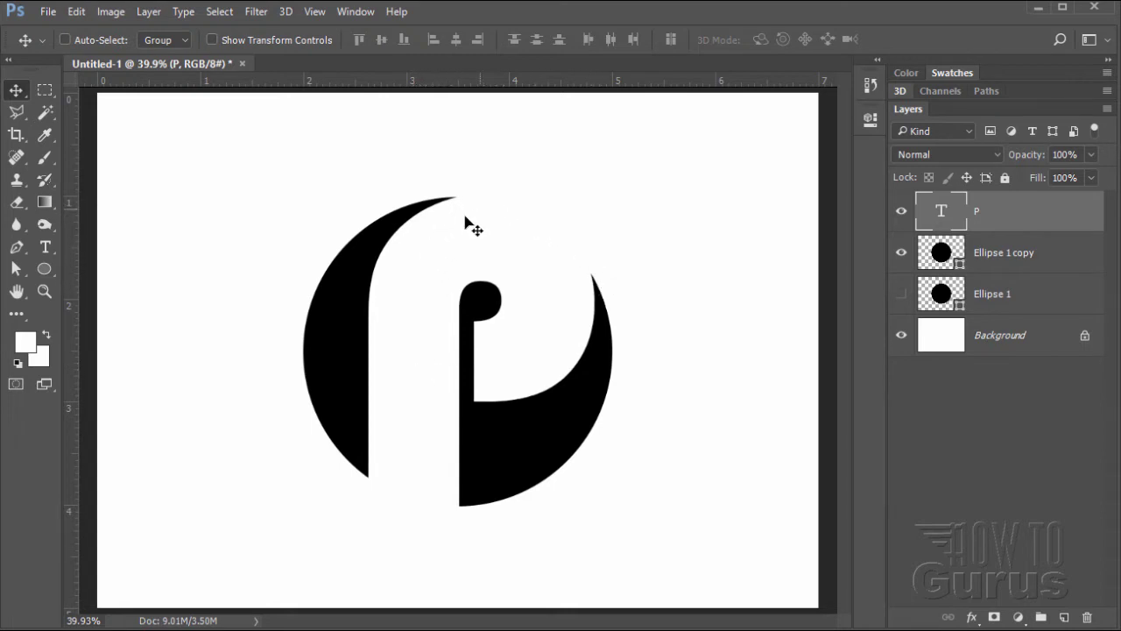
drag(423, 460, 446, 475)
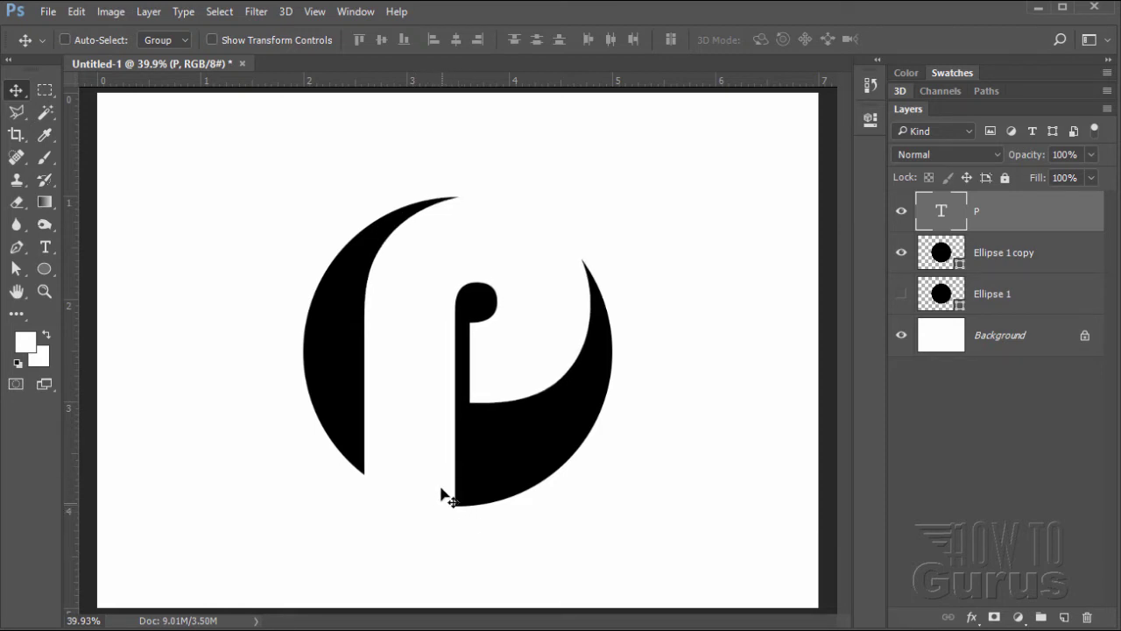
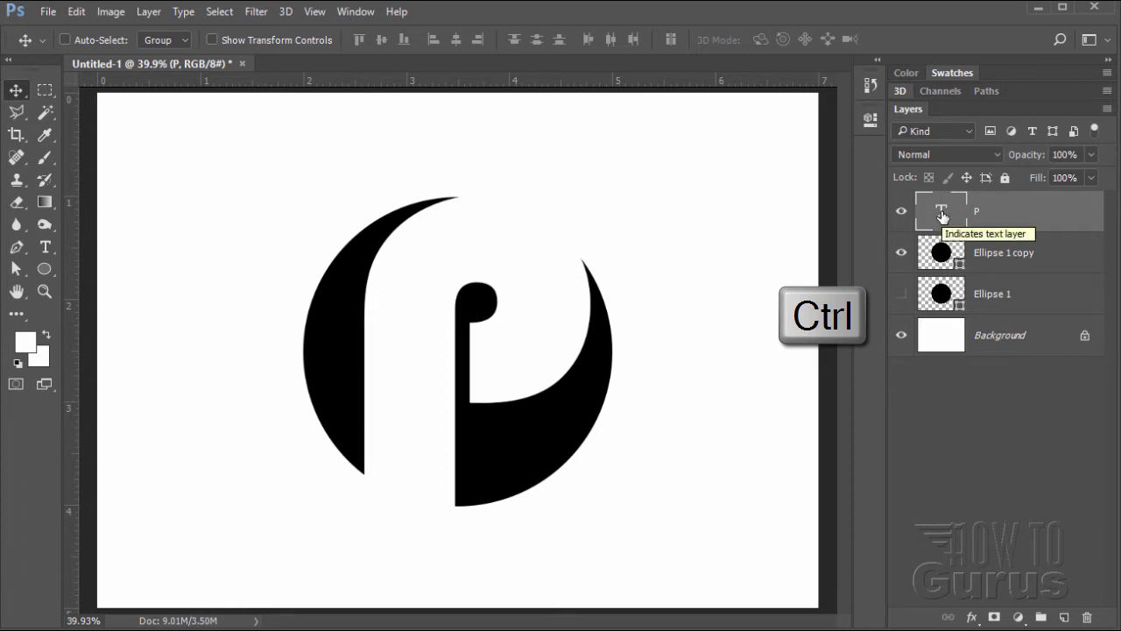
Load the P text layer's outline as a selection and hide the P layer
key(ctrl)
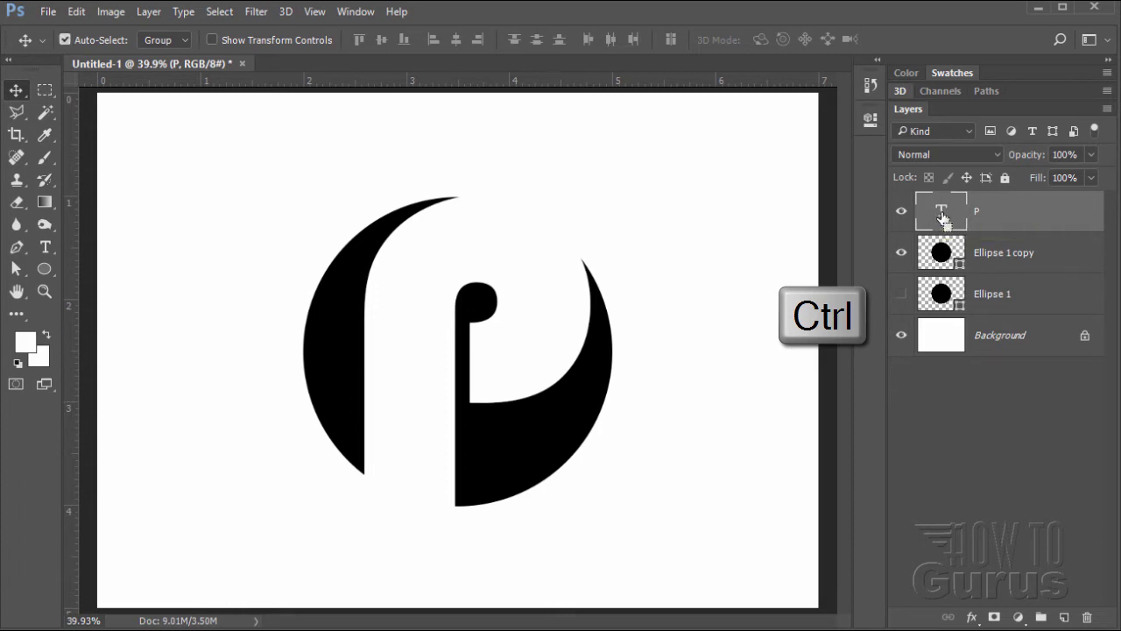
ctrl+click(943, 217)
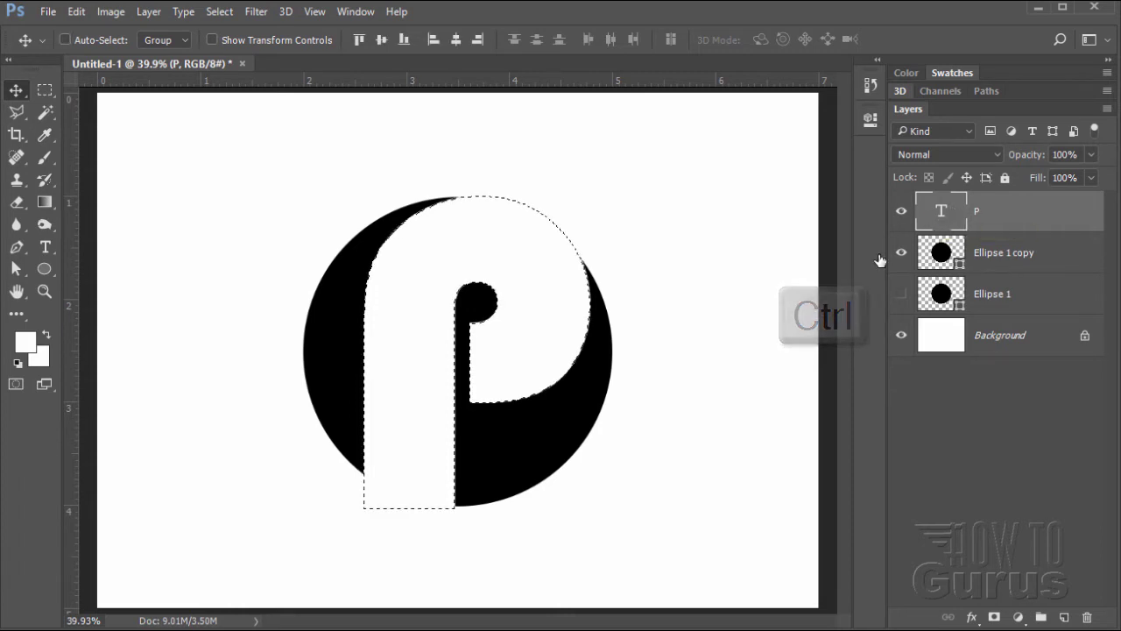
click(901, 212)
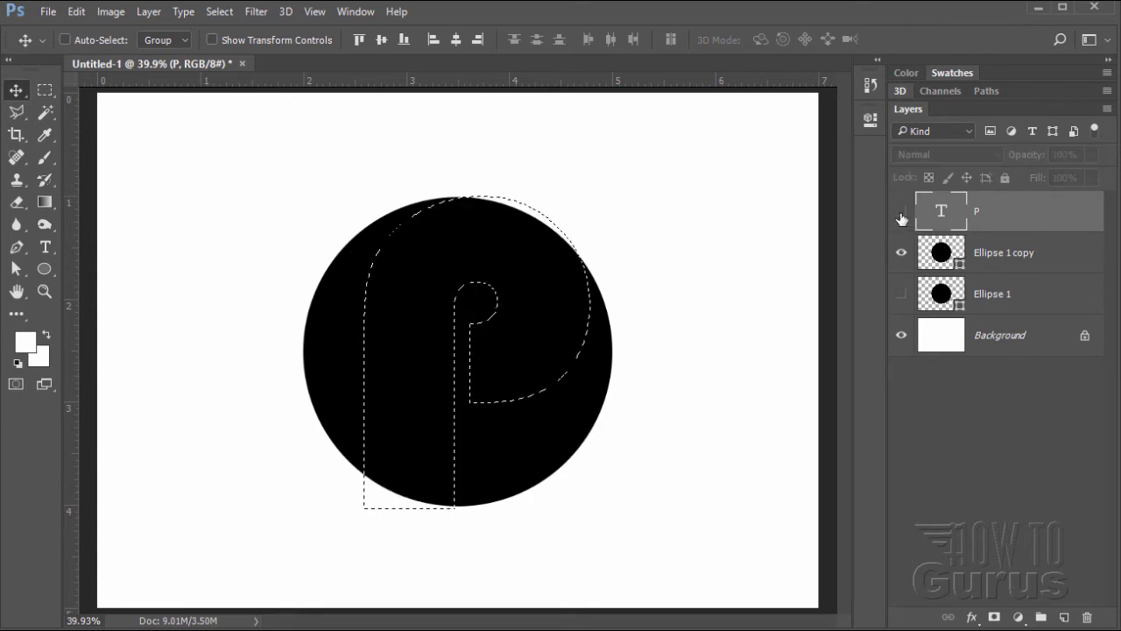
Rasterize the Ellipse 1 copy layer, delete the P-shaped selected area from it and deselect
click(1002, 262)
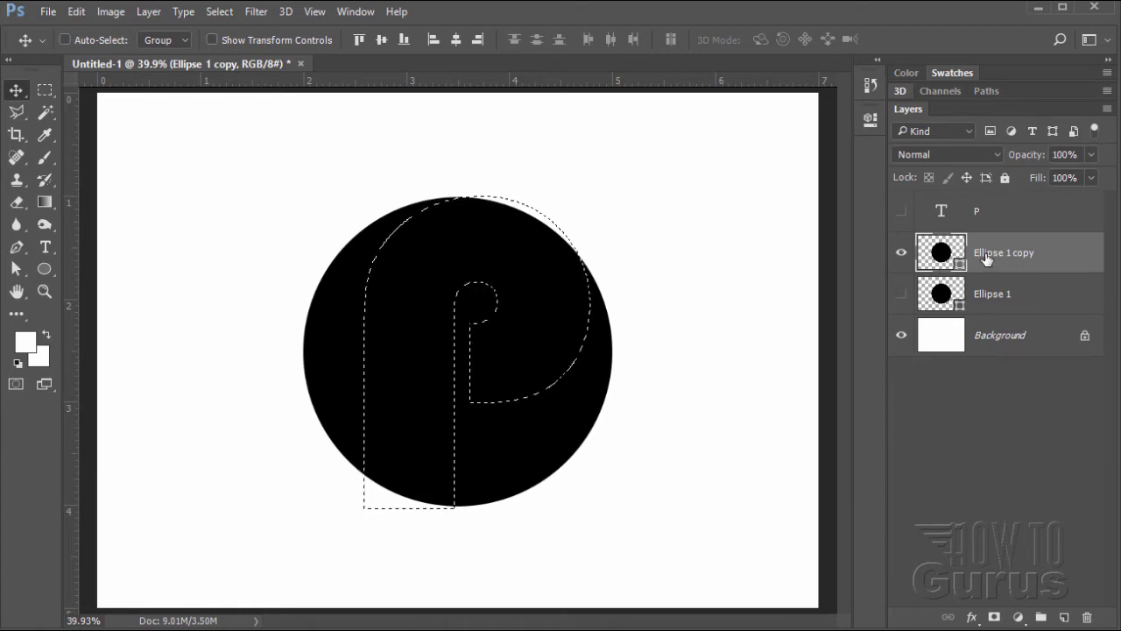
right_click(985, 254)
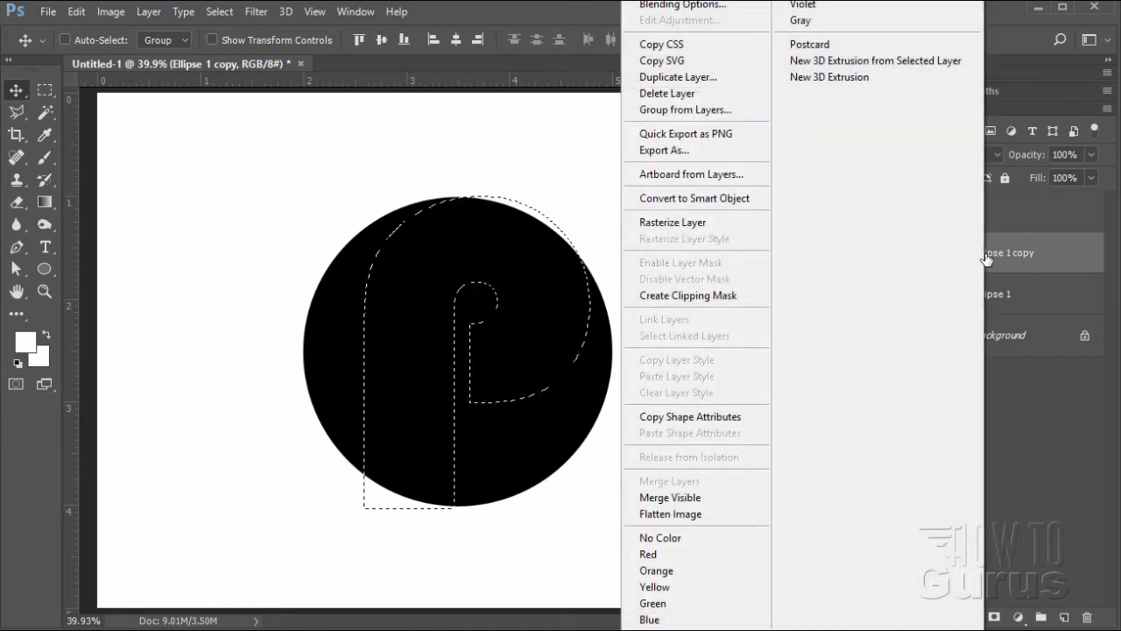
click(685, 223)
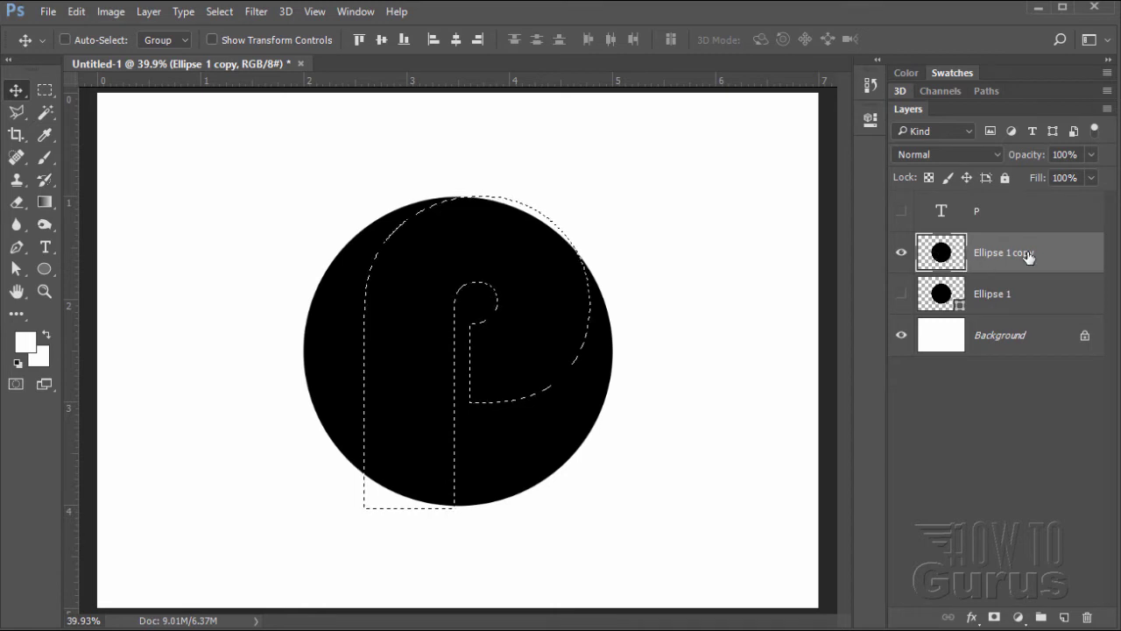
key(Delete)
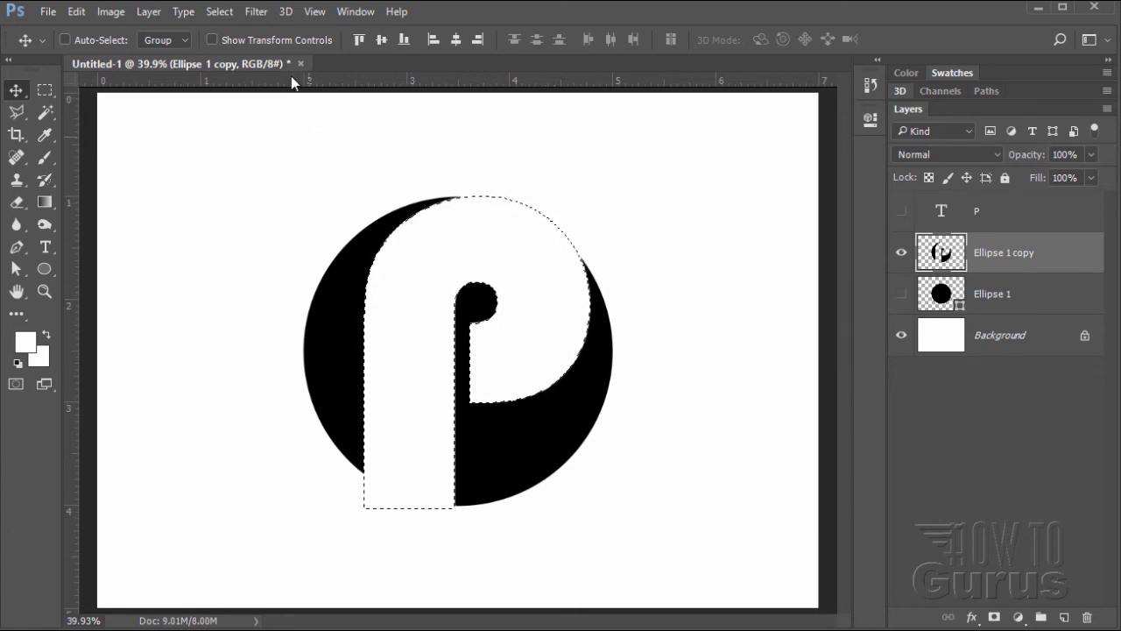
click(220, 12)
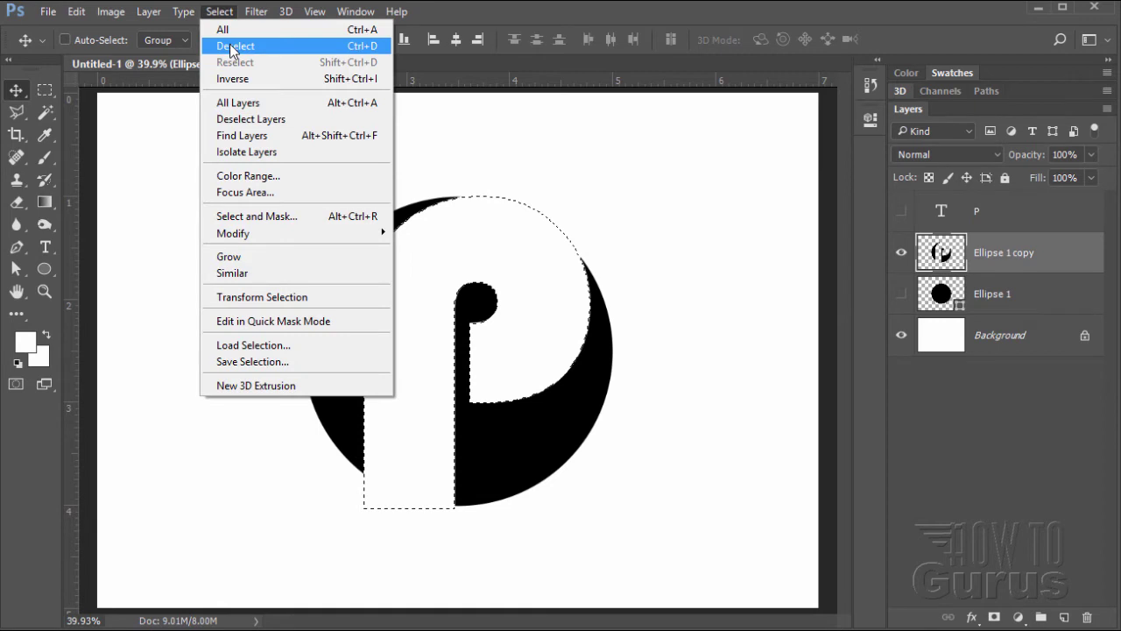
click(238, 42)
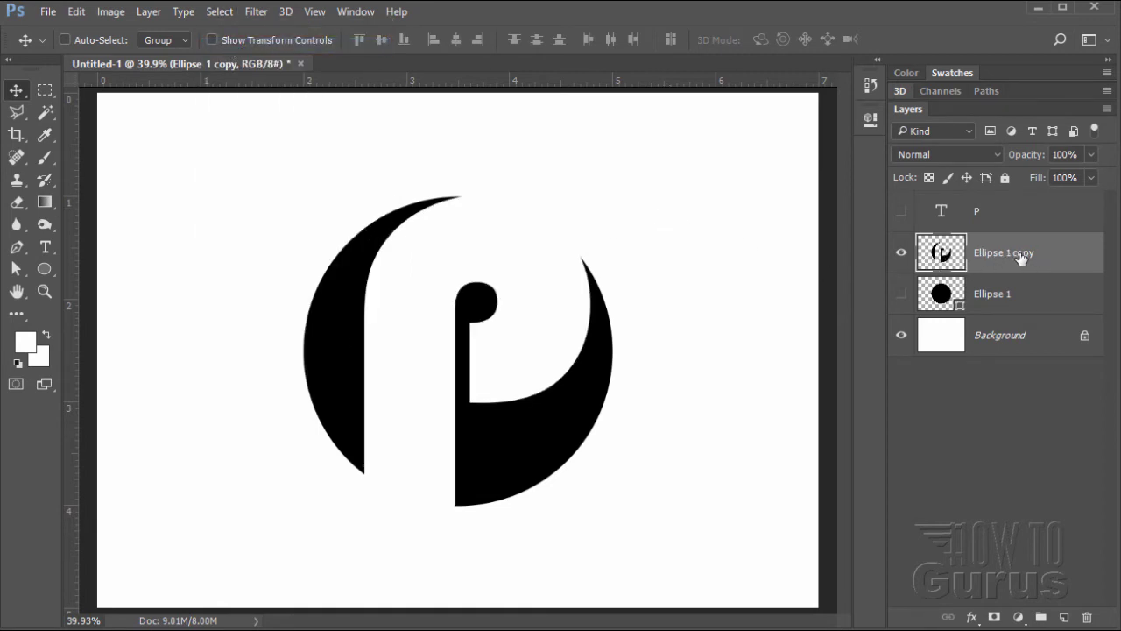
Duplicate the cut-out Ellipse 1 copy layer and hide the duplicate
drag(985, 253, 1063, 616)
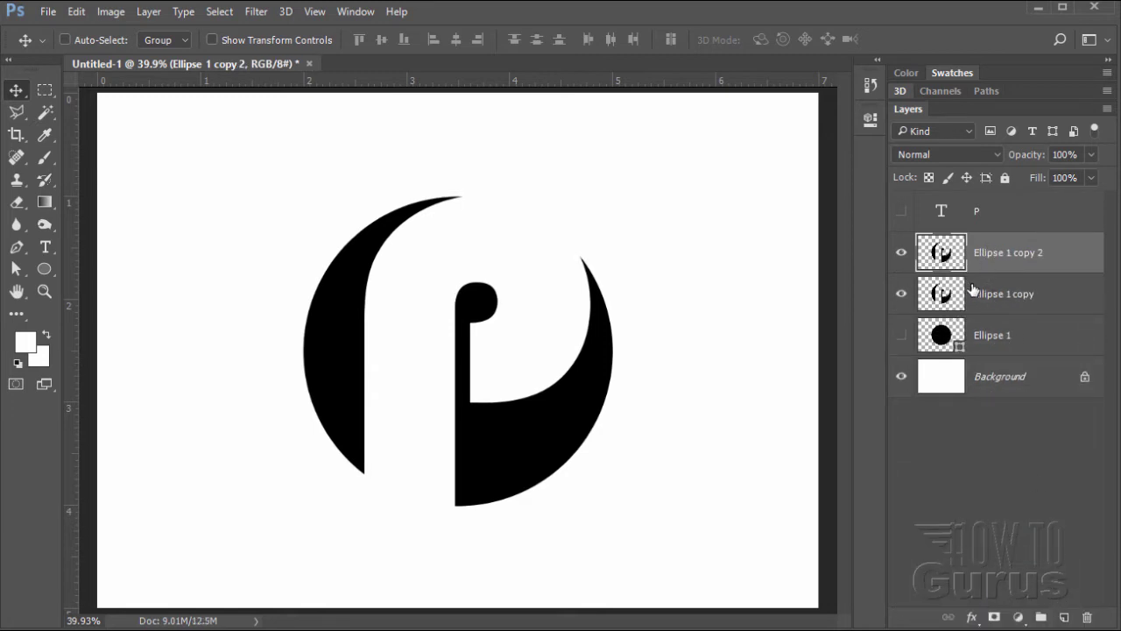
click(902, 253)
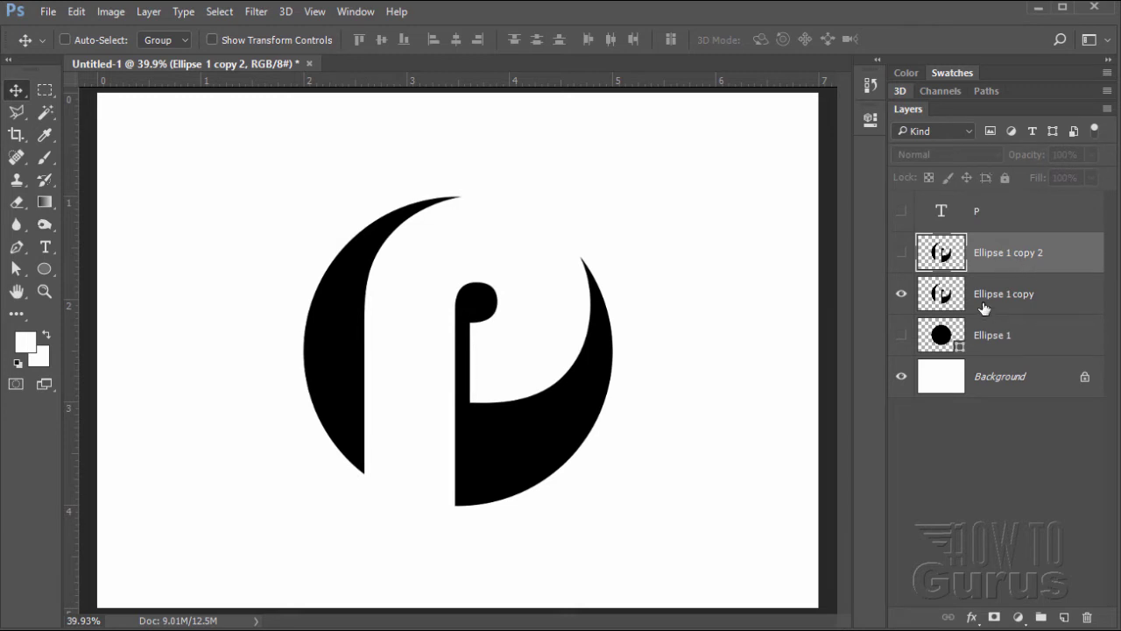
Turn the Ellipse 1 copy layer into a 3D mesh using the Sphere preset
click(1012, 305)
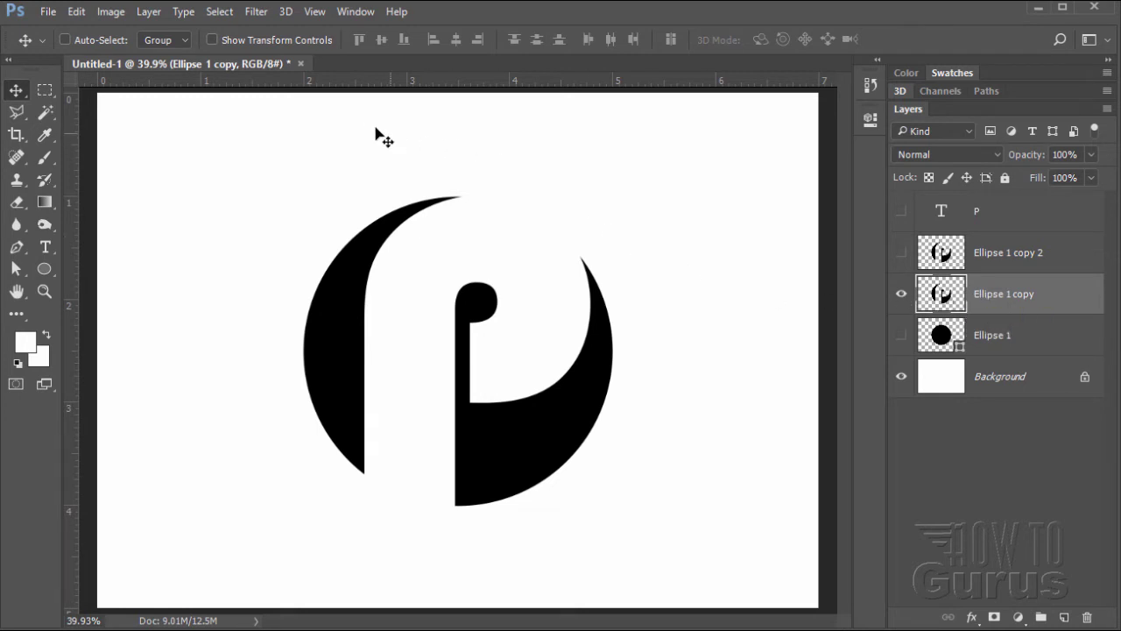
click(285, 13)
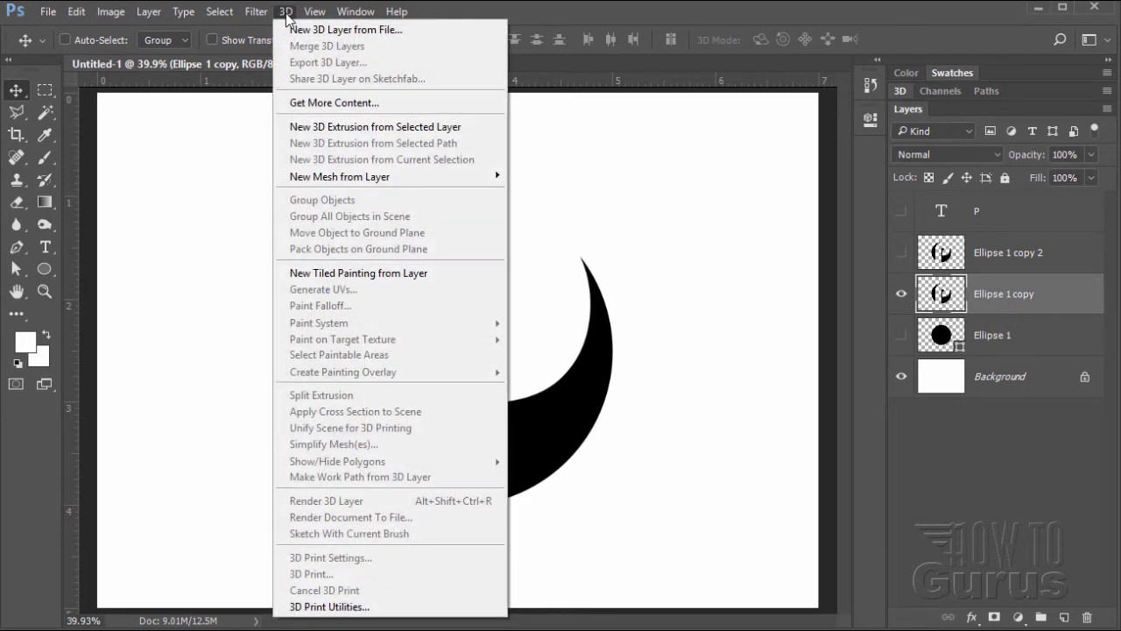
mouse_move(326, 176)
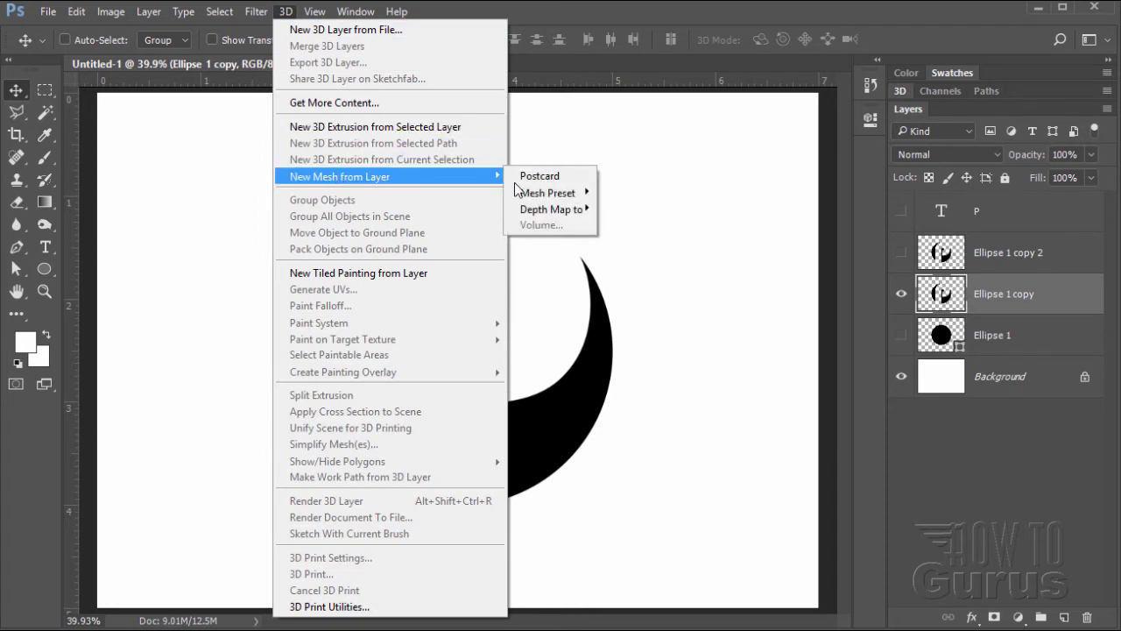
mouse_move(546, 192)
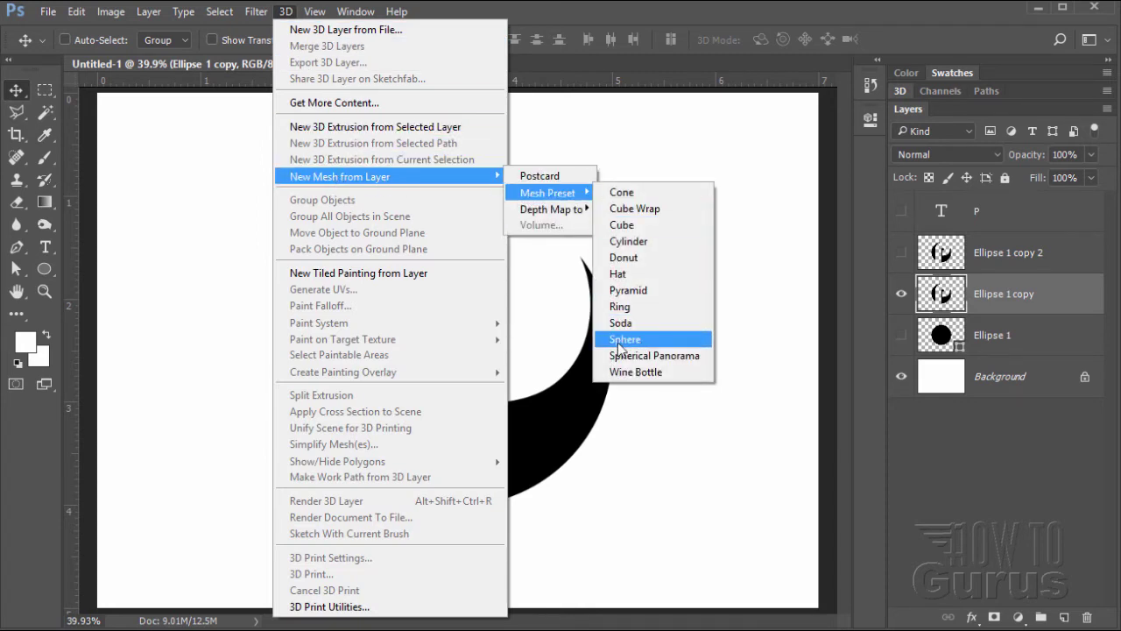
click(644, 342)
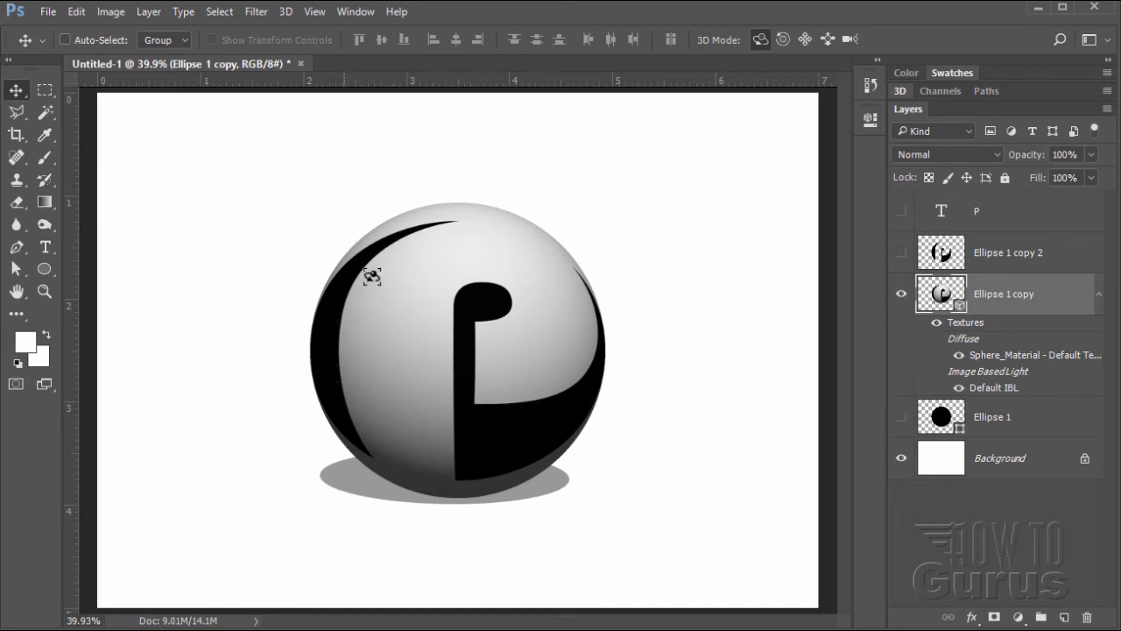
Show Ellipse 1 copy 2 in place of the sphere layer and create a new 3D extrusion from it
click(903, 296)
click(903, 254)
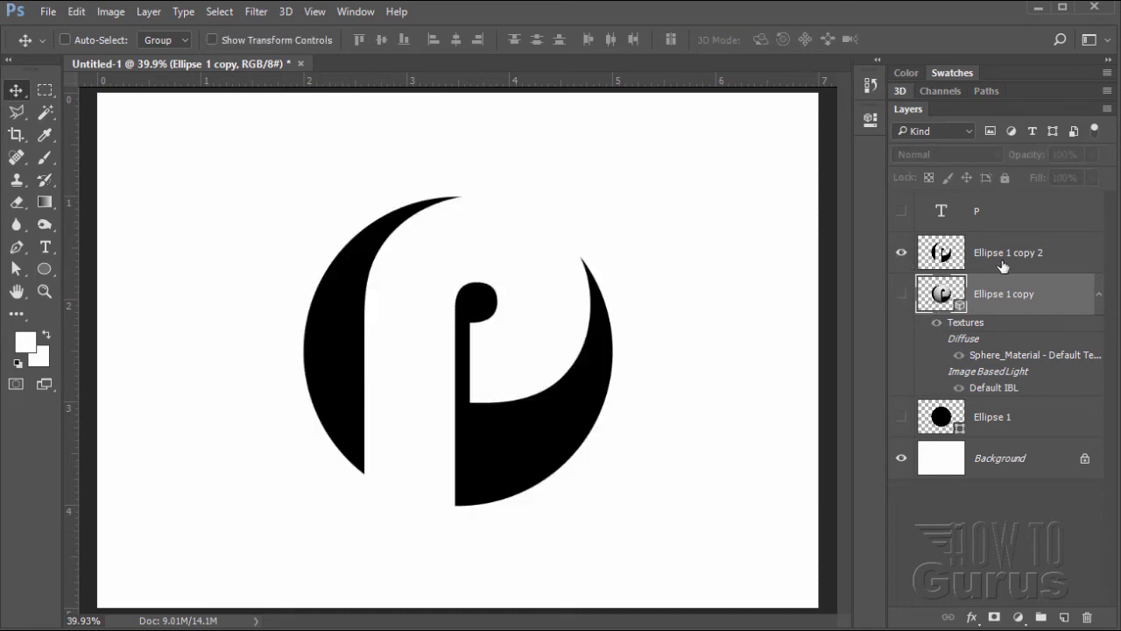
click(995, 263)
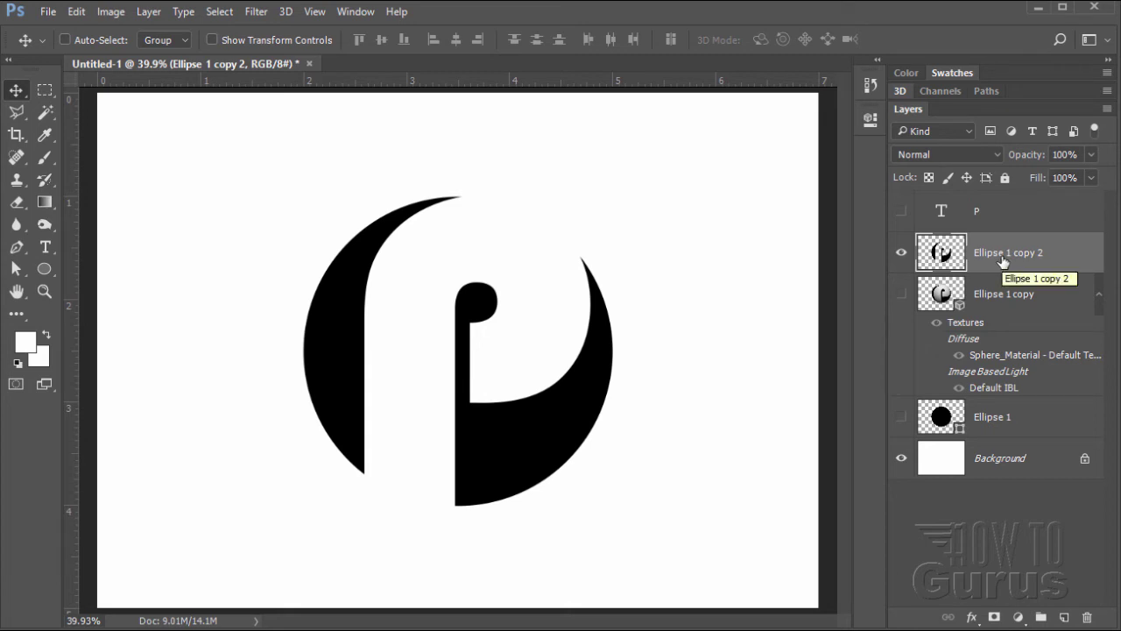
click(287, 12)
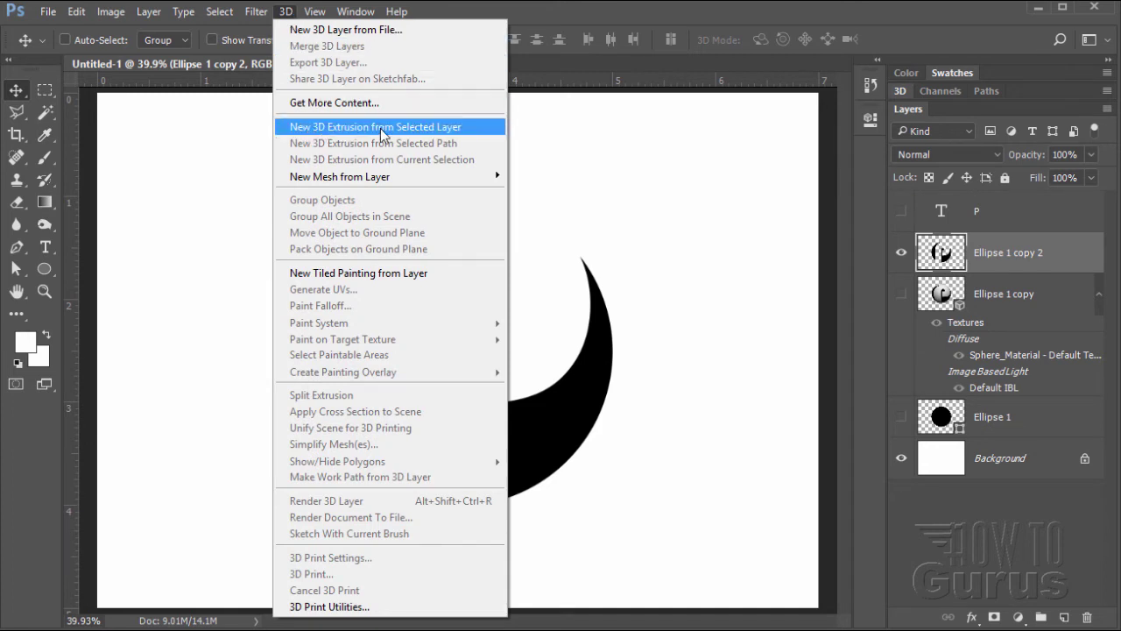
click(421, 129)
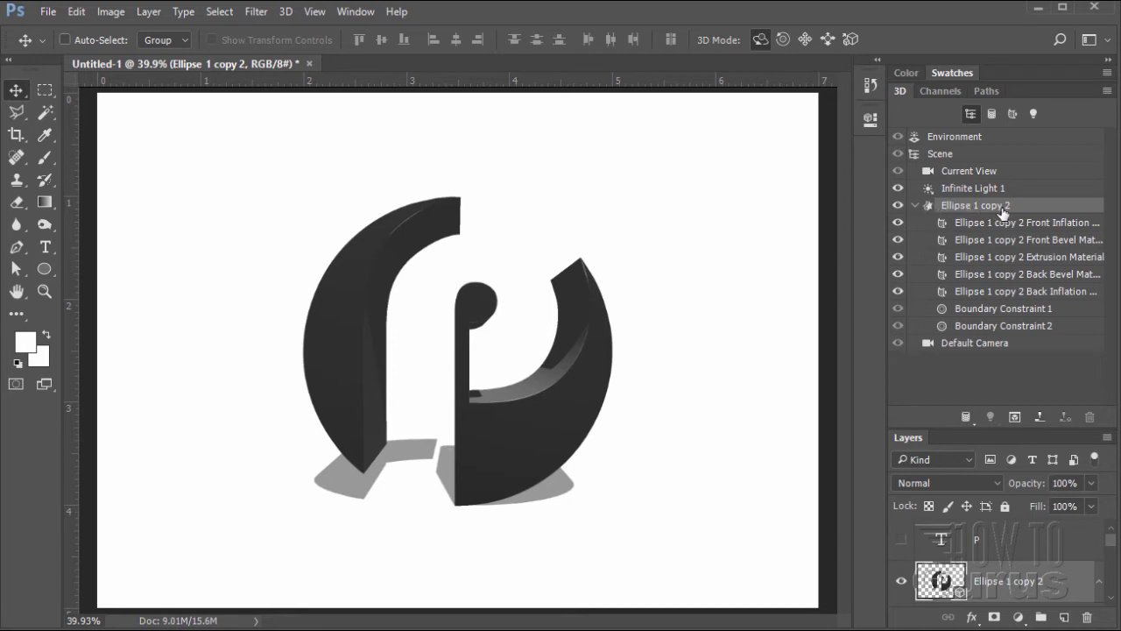
Turn off Cast Shadows for the Ellipse 1 copy 2 mesh and set its extrusion depth to 1.5 in
double_click(929, 210)
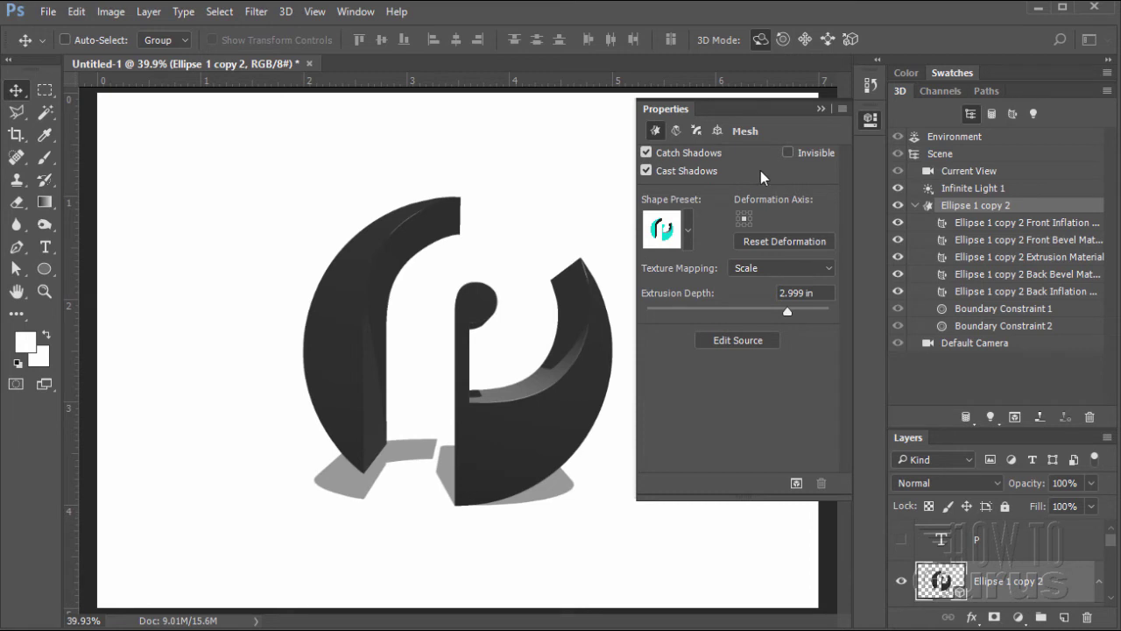
click(647, 171)
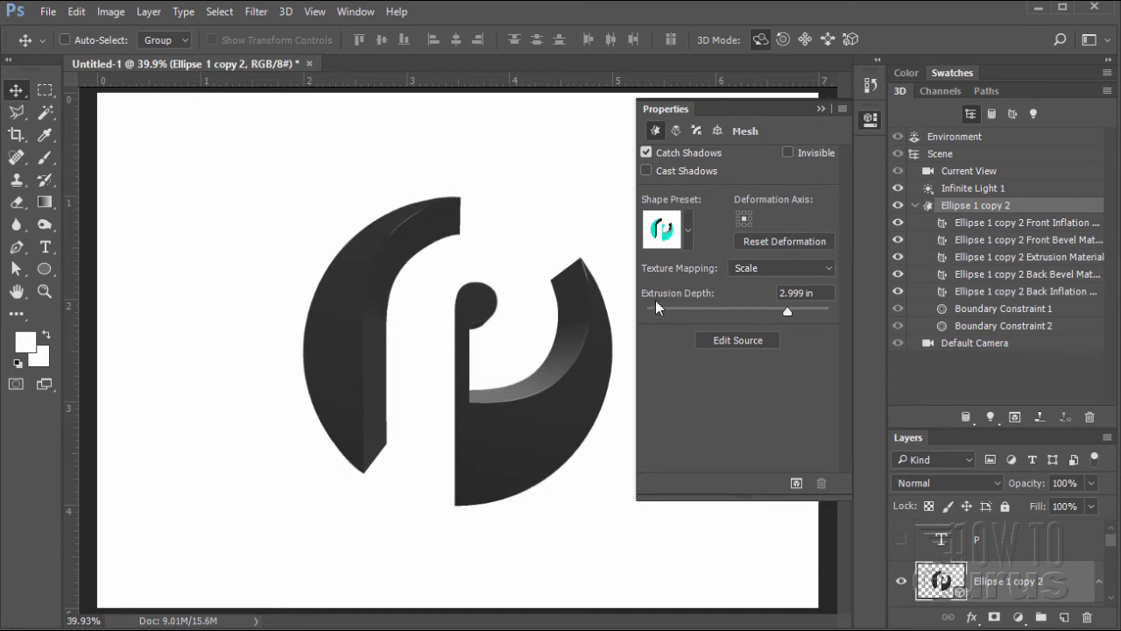
drag(817, 295, 752, 294)
text(1.5)
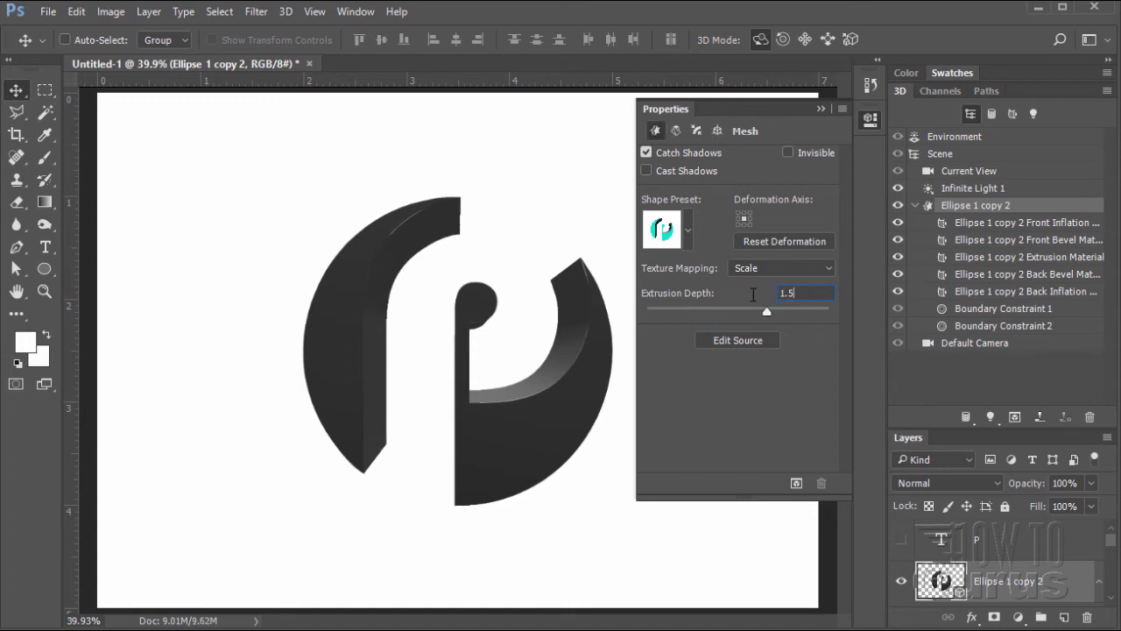
key(Return)
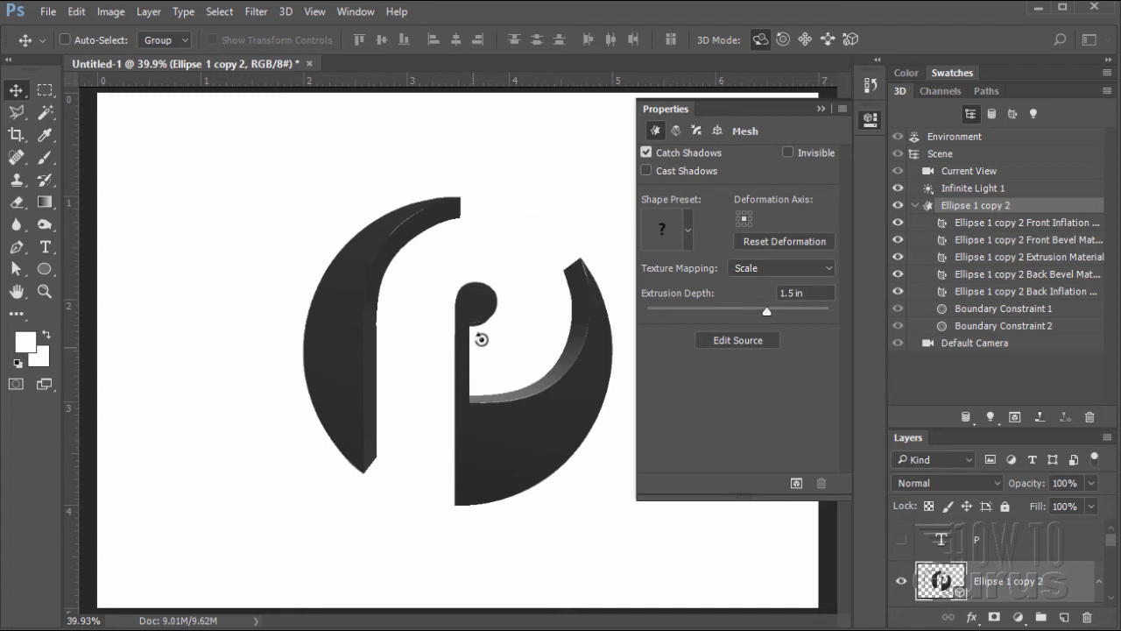
click(821, 109)
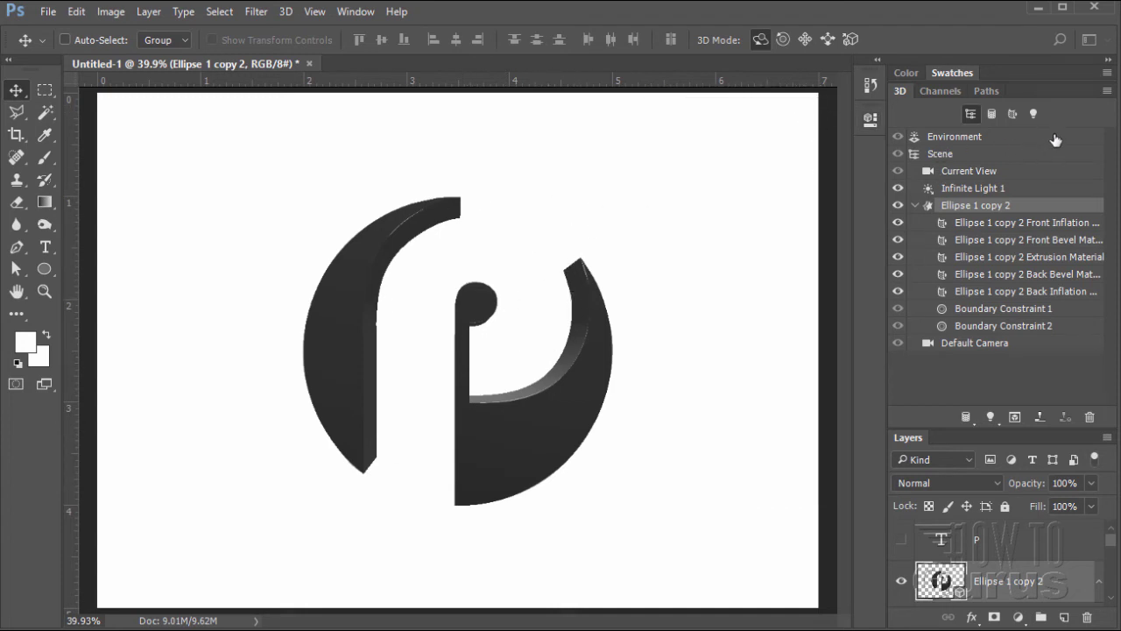
Set the color of Infinite Light 1 on the extruded P logo to RGB 70, 211, 252
click(1035, 113)
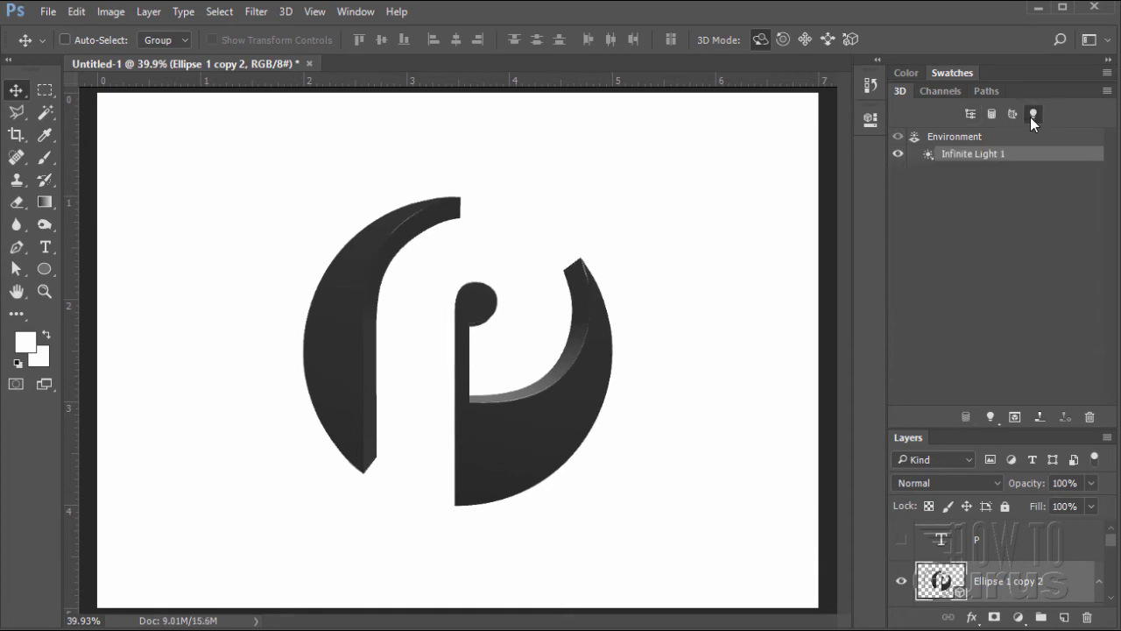
double_click(929, 158)
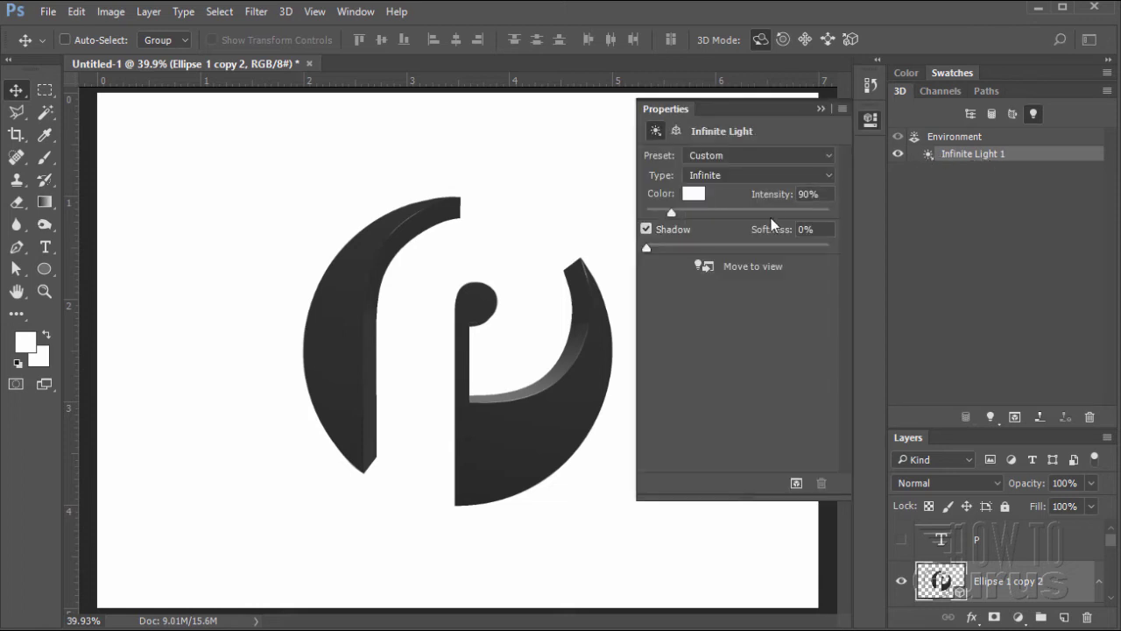
click(693, 194)
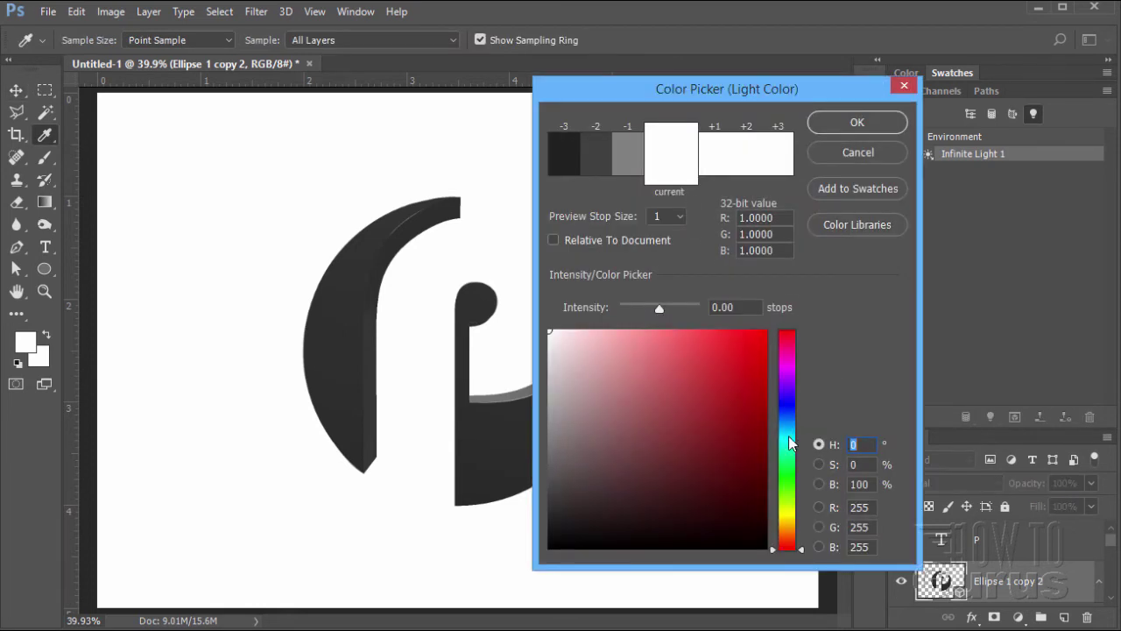
click(790, 437)
click(711, 335)
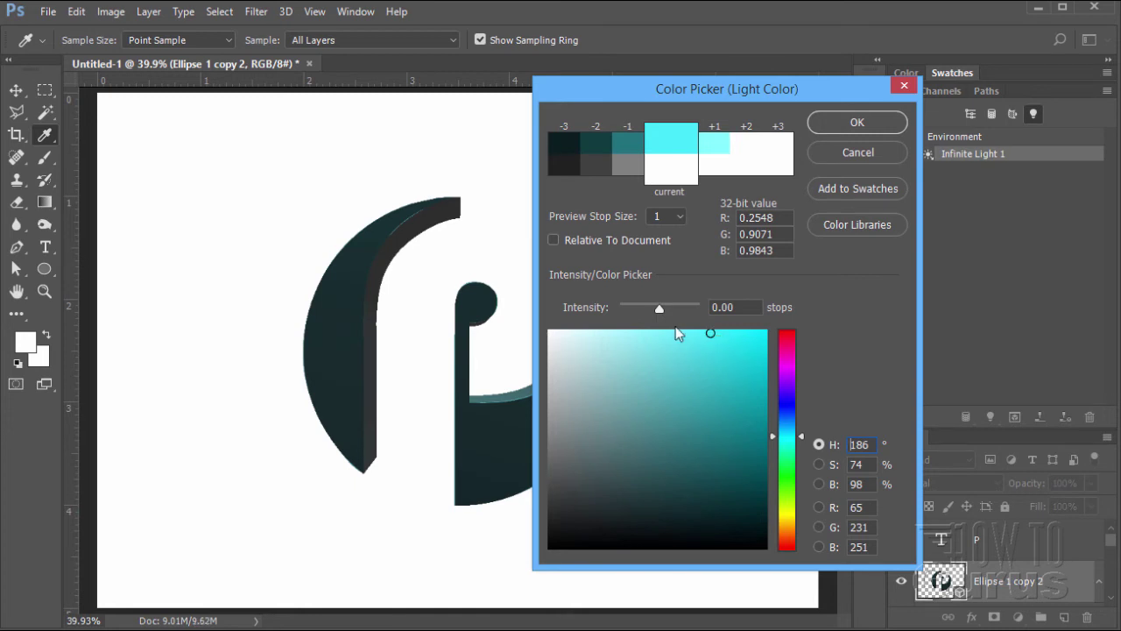
click(866, 509)
text(70)
click(873, 528)
text(211)
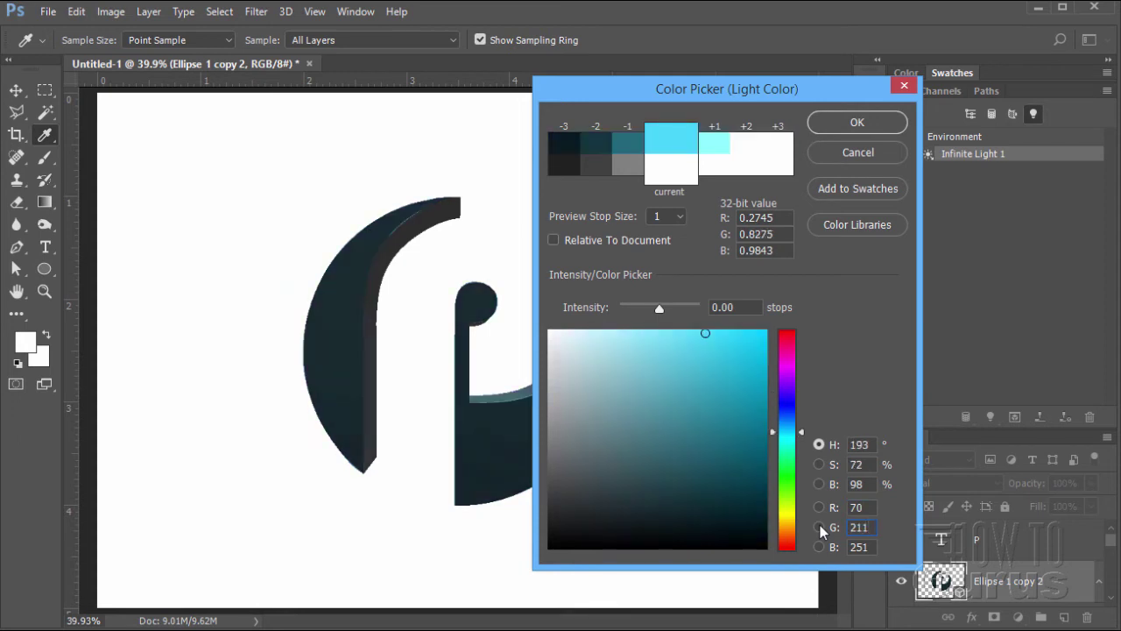
click(873, 546)
text(252)
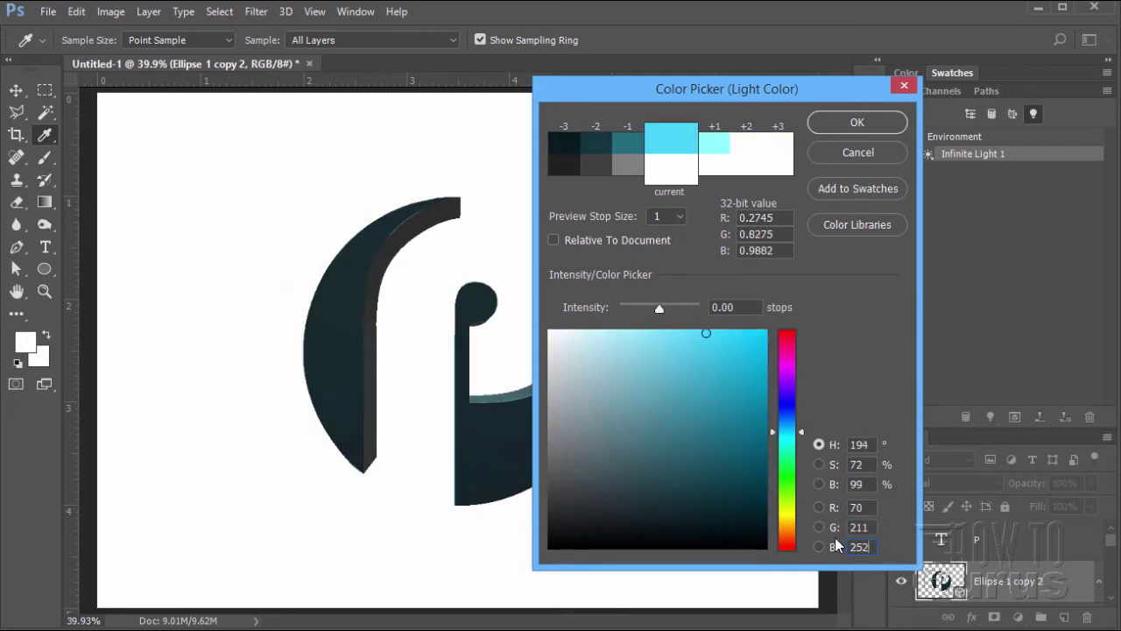
click(858, 123)
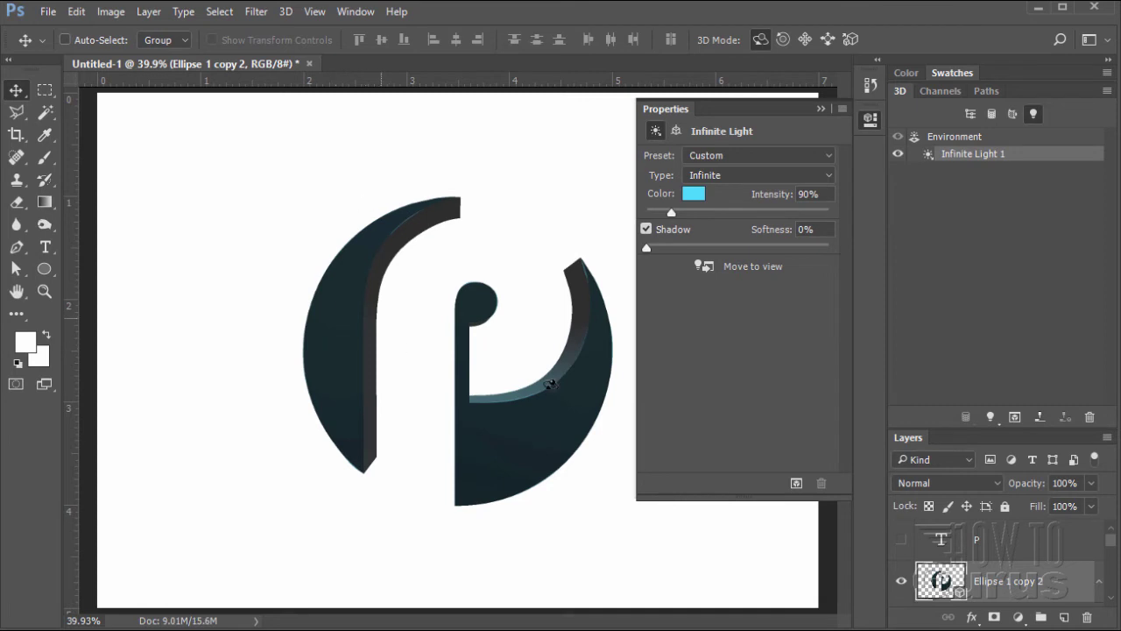
Raise the intensity of Infinite Light 1 to 450%
drag(670, 211, 726, 211)
mouse_move(736, 212)
mouse_down()
mouse_move(812, 215)
mouse_move(657, 216)
mouse_move(759, 214)
mouse_move(729, 215)
mouse_move(742, 214)
mouse_up()
click(824, 199)
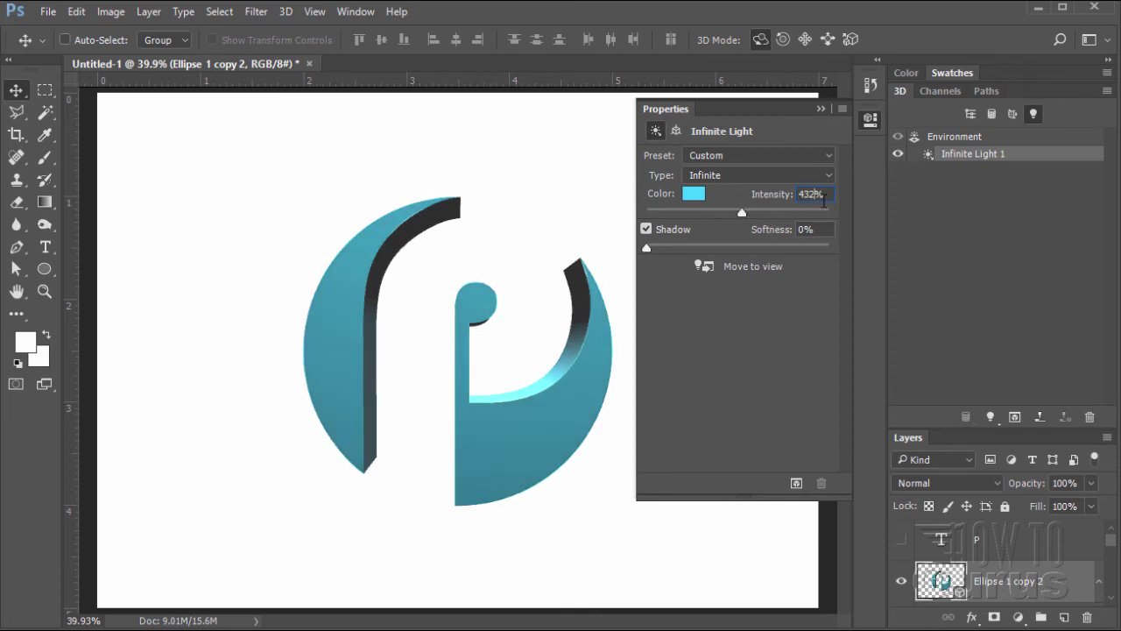
drag(826, 194, 786, 192)
text(450)
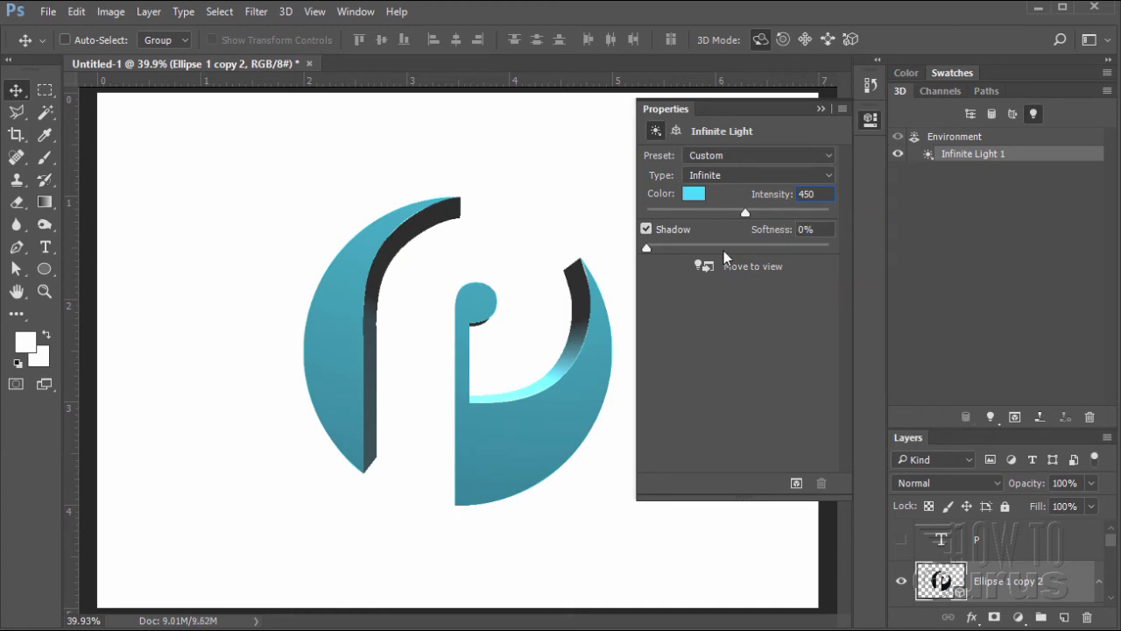
click(821, 109)
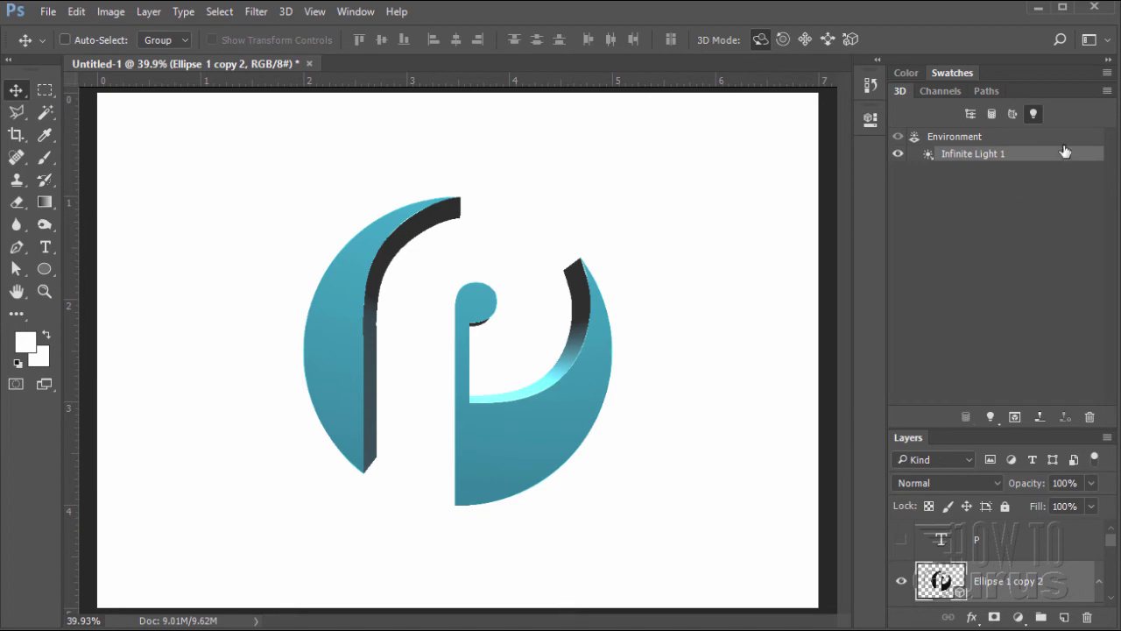
Apply the shape preset with a puffed, pillow-like front face to the Ellipse 1 copy 2 mesh
click(996, 119)
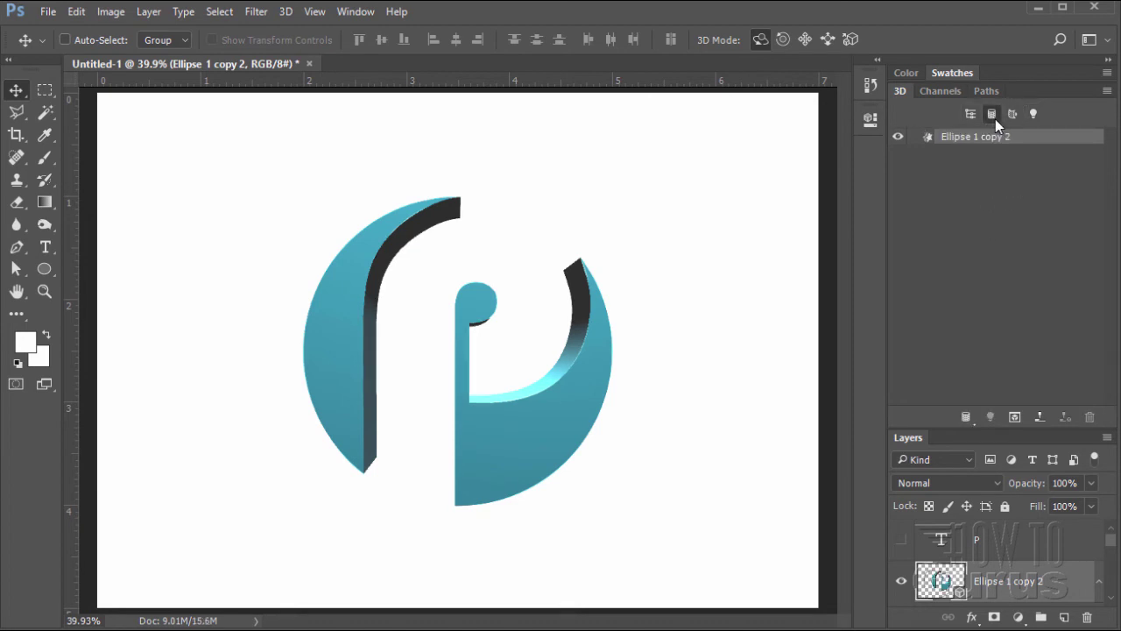
click(969, 115)
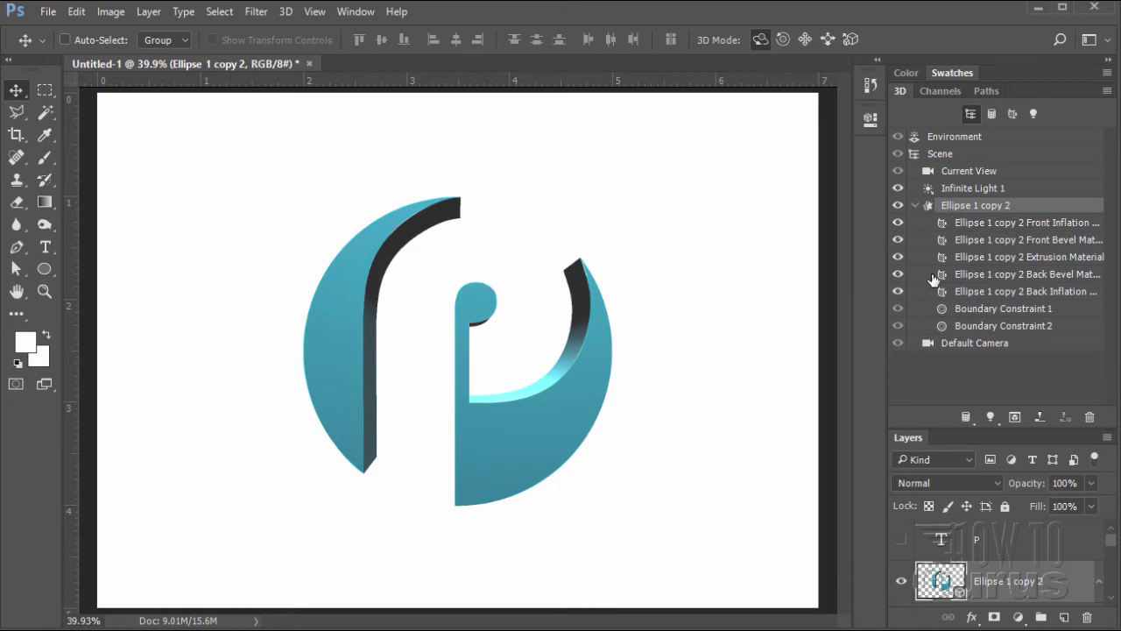
click(991, 117)
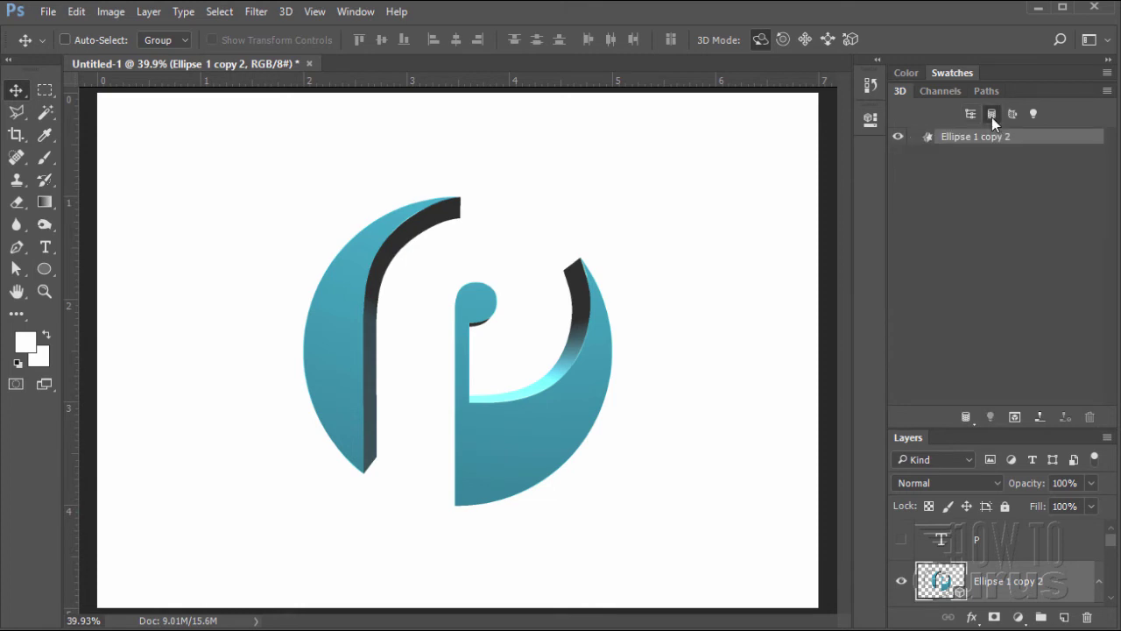
double_click(929, 140)
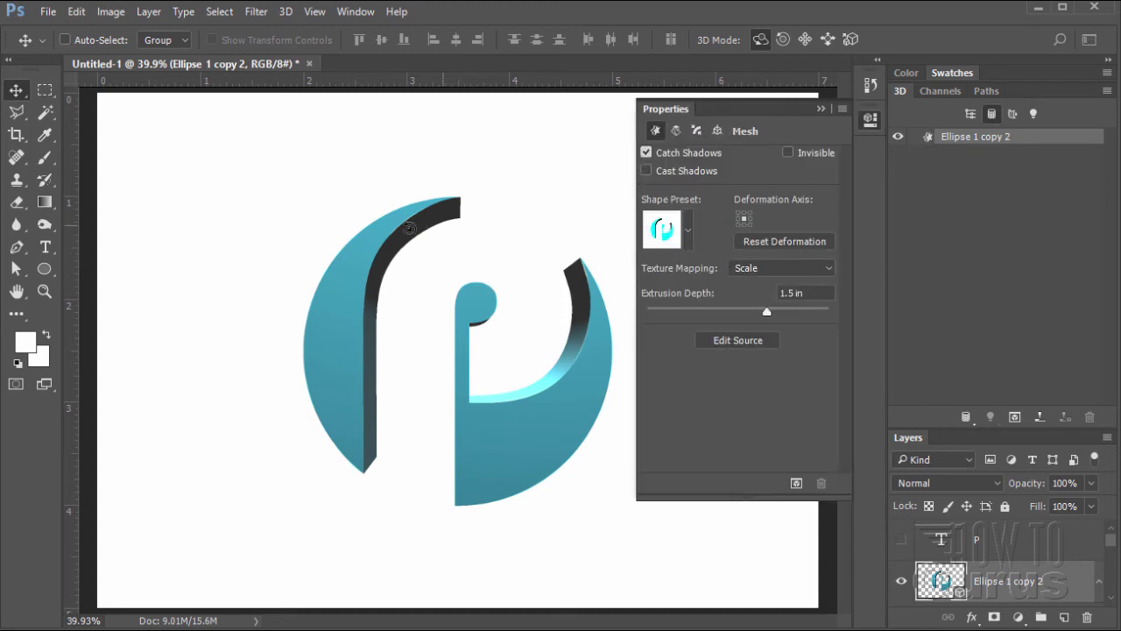
click(687, 231)
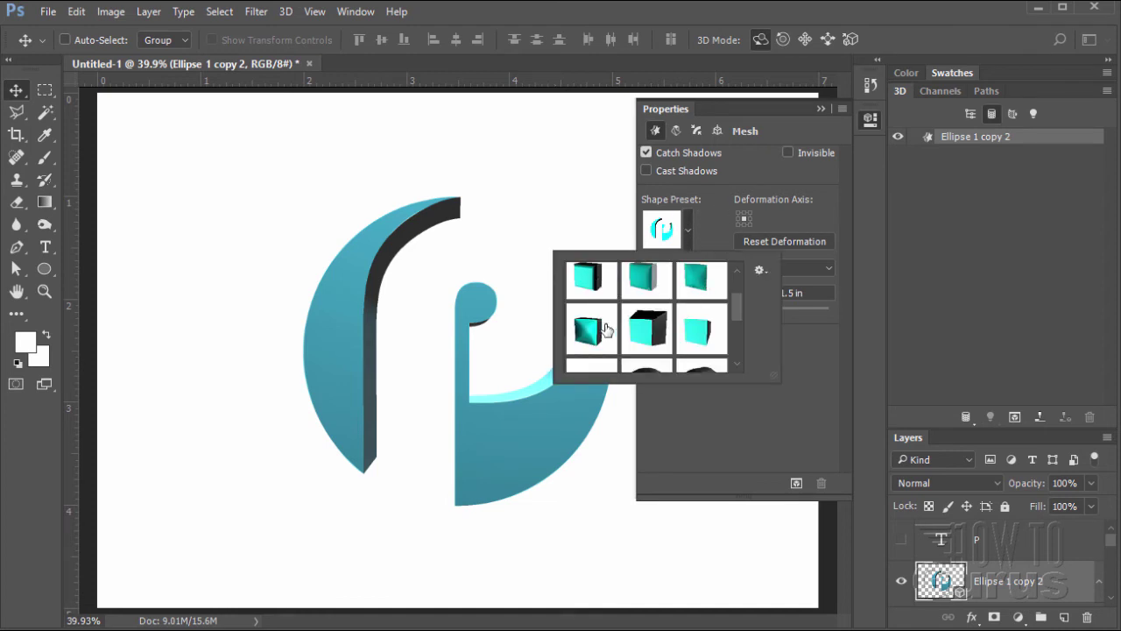
mouse_move(740, 303)
mouse_down()
mouse_move(736, 268)
mouse_move(735, 312)
mouse_up()
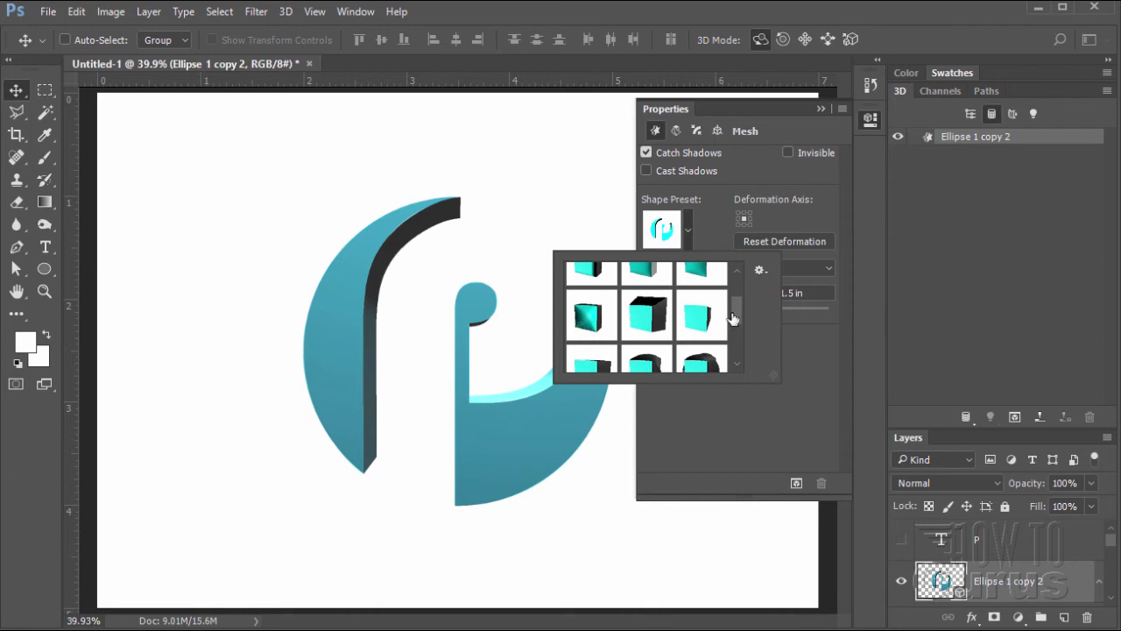
click(597, 319)
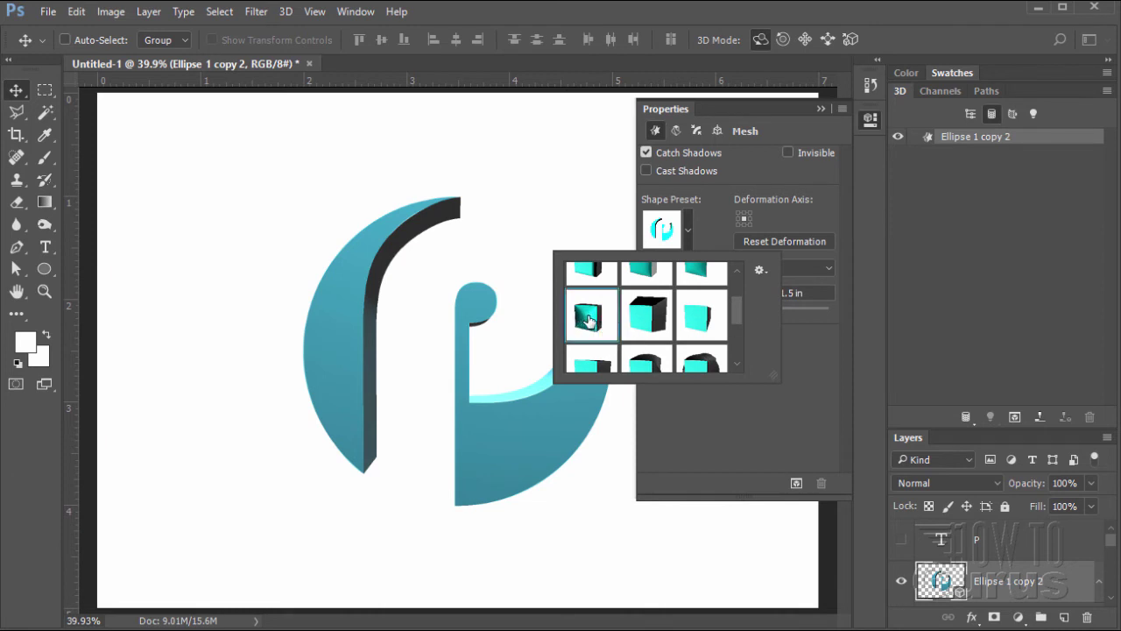
click(689, 229)
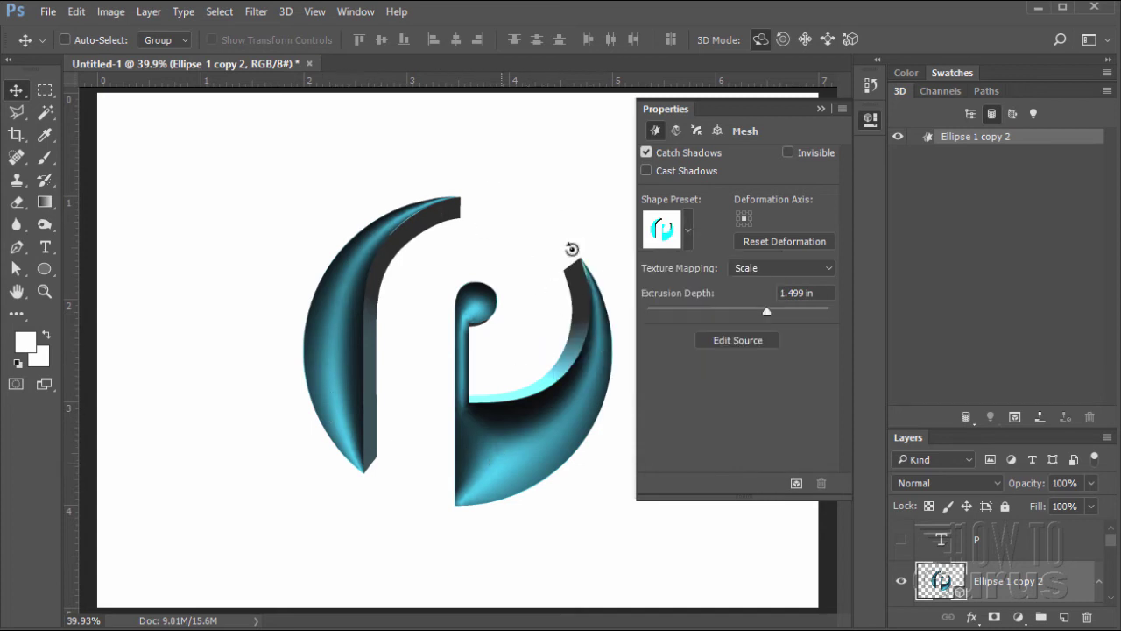
click(819, 110)
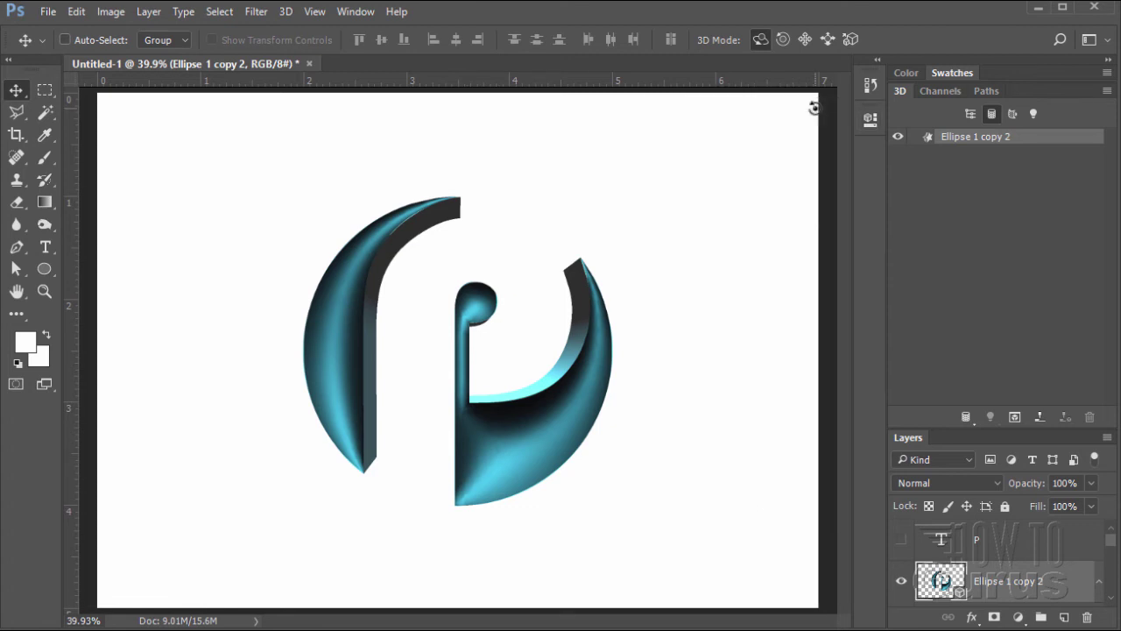
Collapse the texture list of Ellipse 1 copy 2 and show the Ellipse 1 copy sphere layer beneath it
double_click(900, 89)
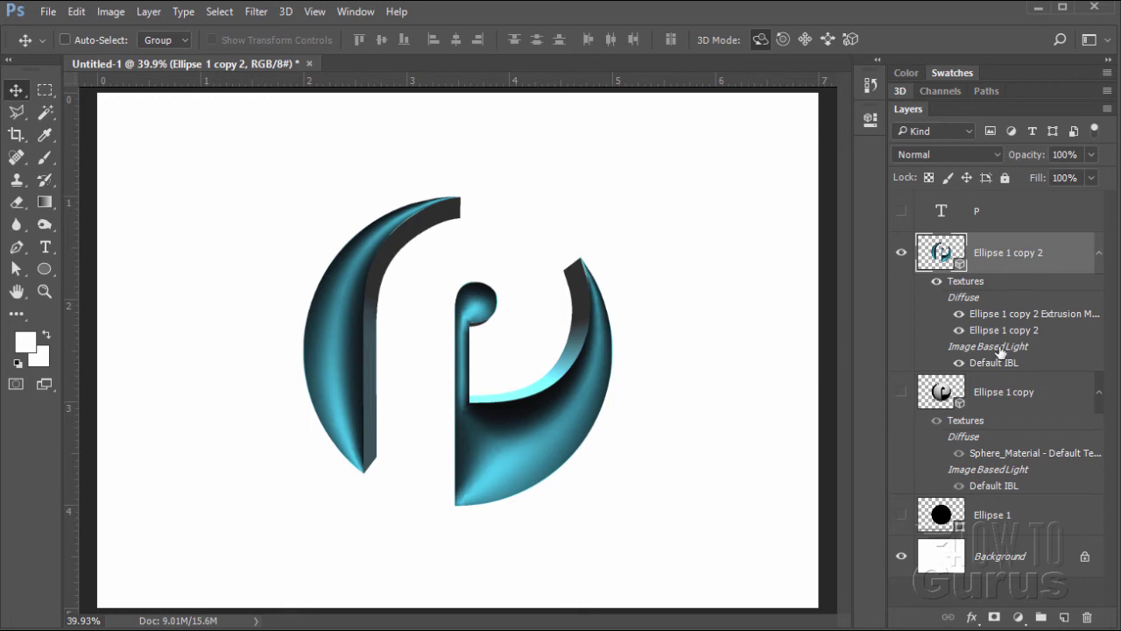
click(1100, 253)
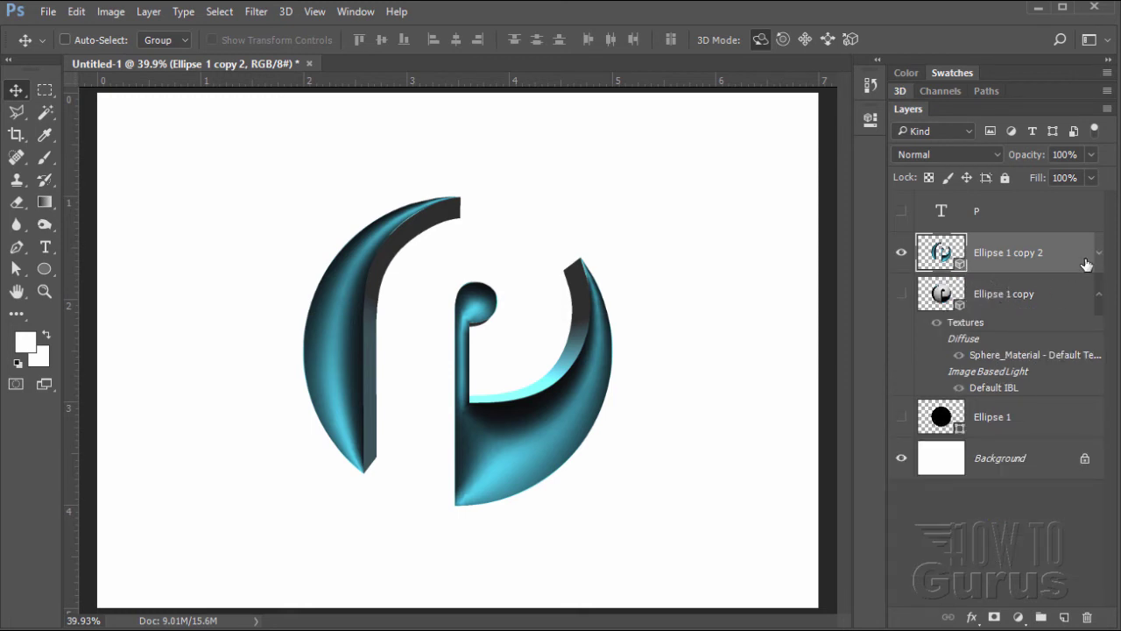
click(902, 294)
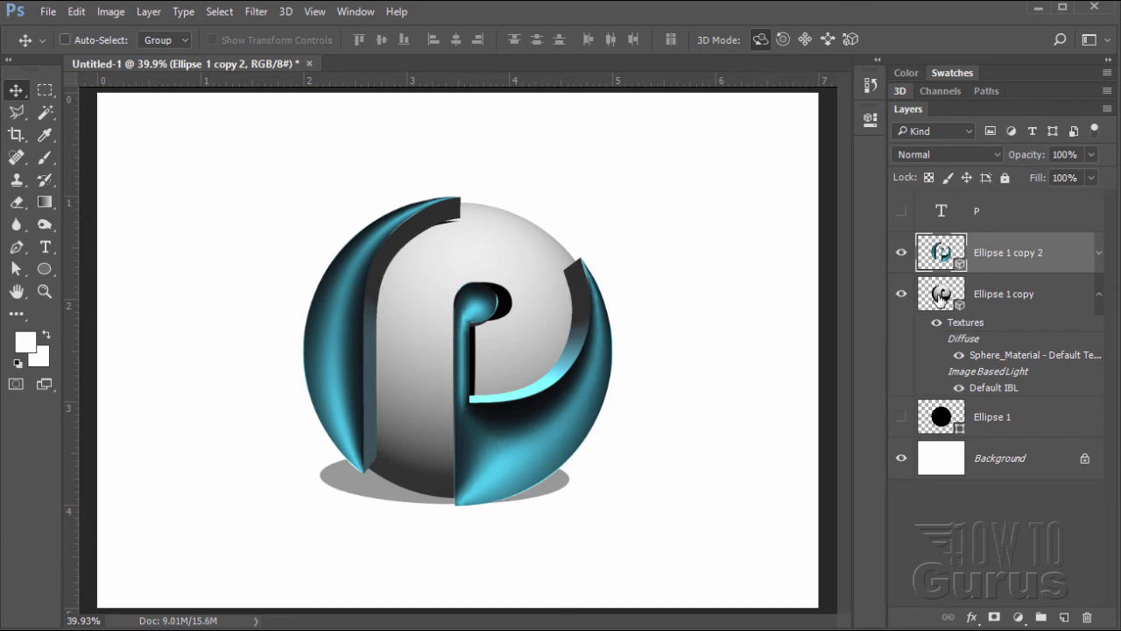
Turn off Cast Shadows for the Sphere mesh of the Ellipse 1 copy layer
double_click(940, 295)
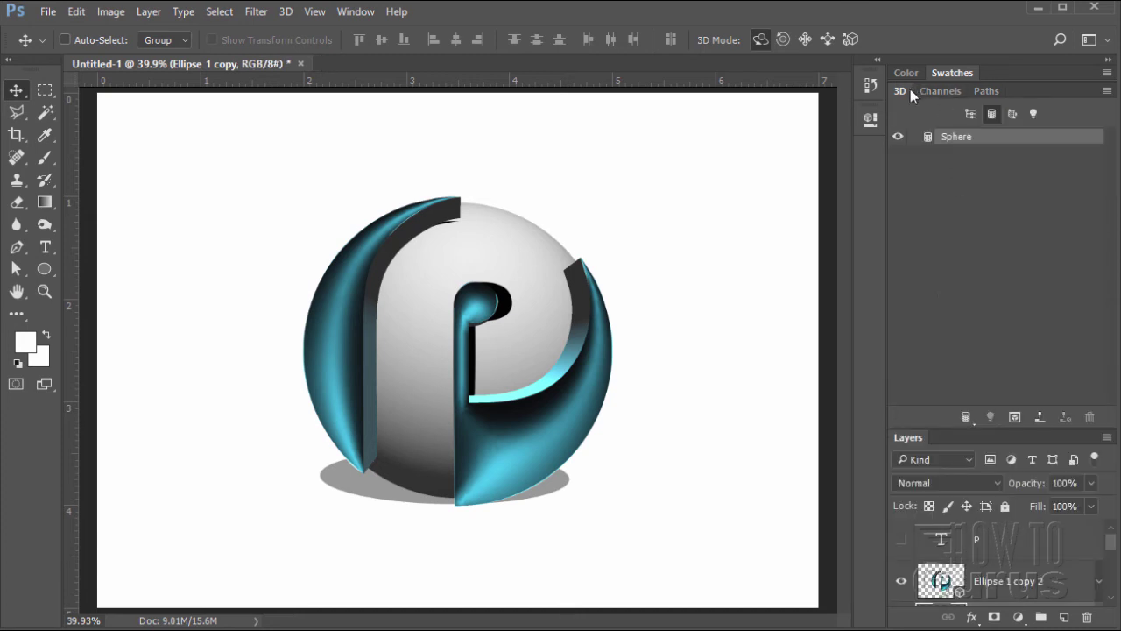
double_click(928, 138)
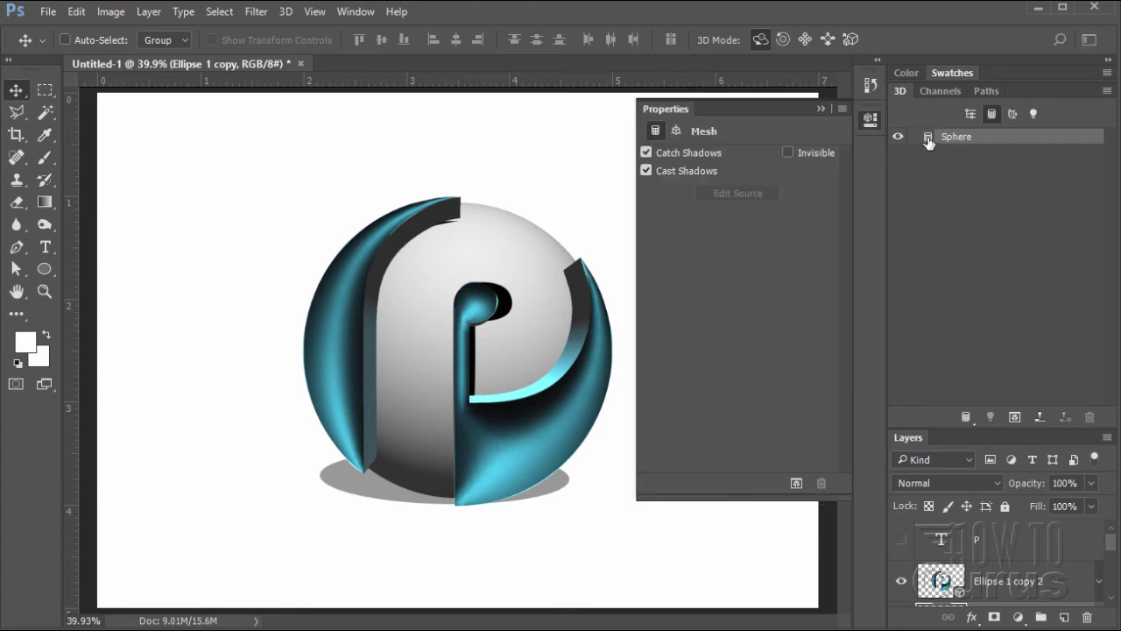
click(646, 171)
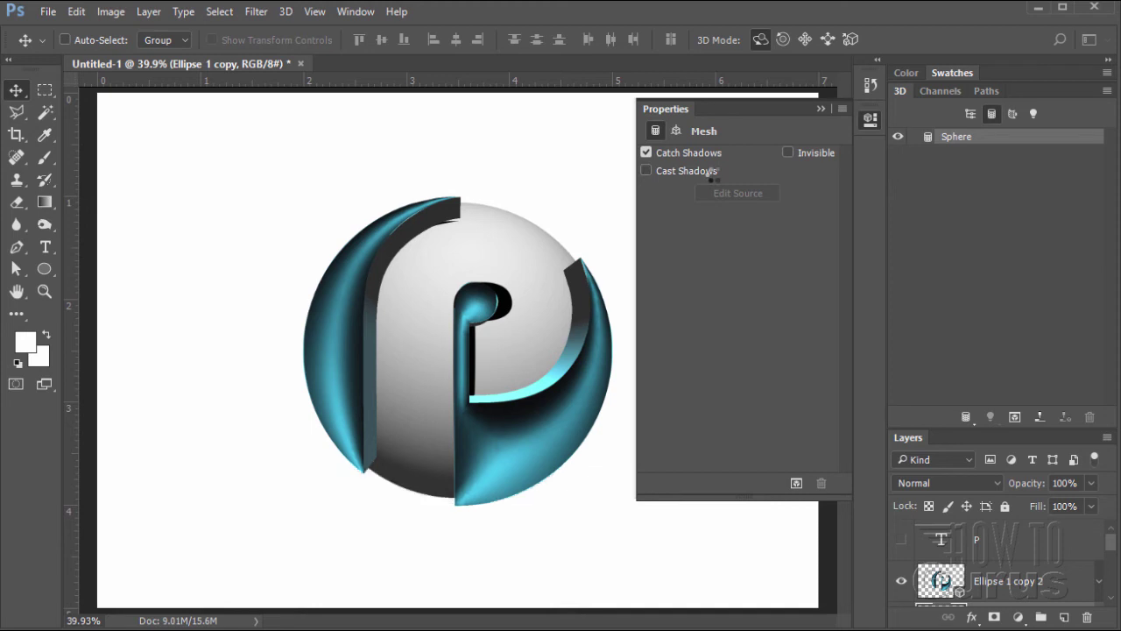
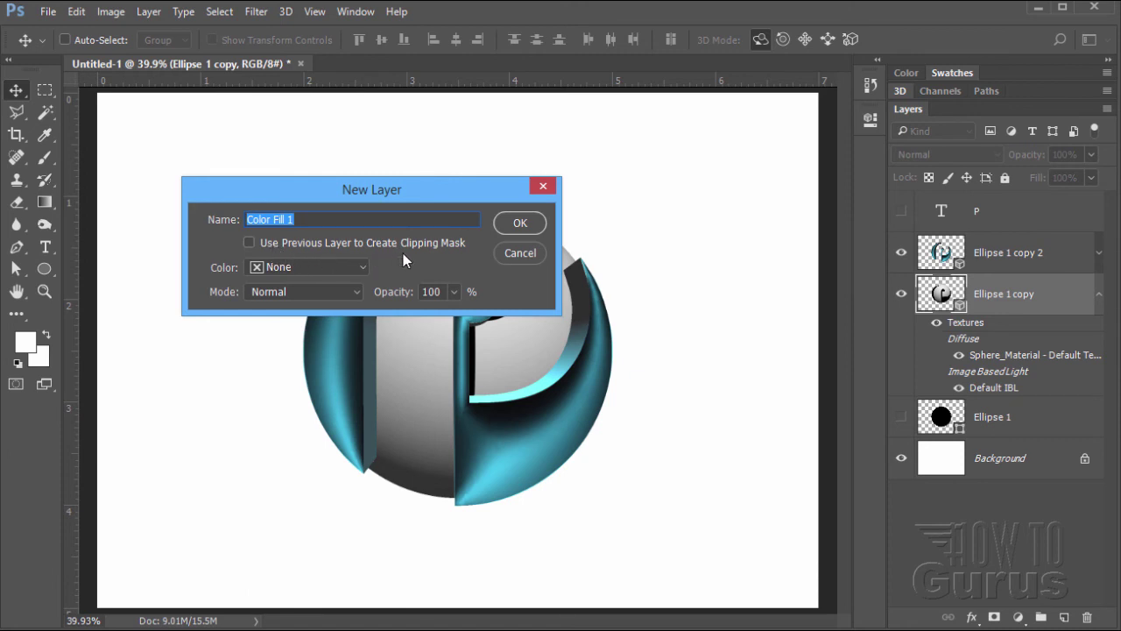
Add a solid color fill layer in #fccf19 clipped to Ellipse 1 copy and set its blend mode to Color
click(248, 244)
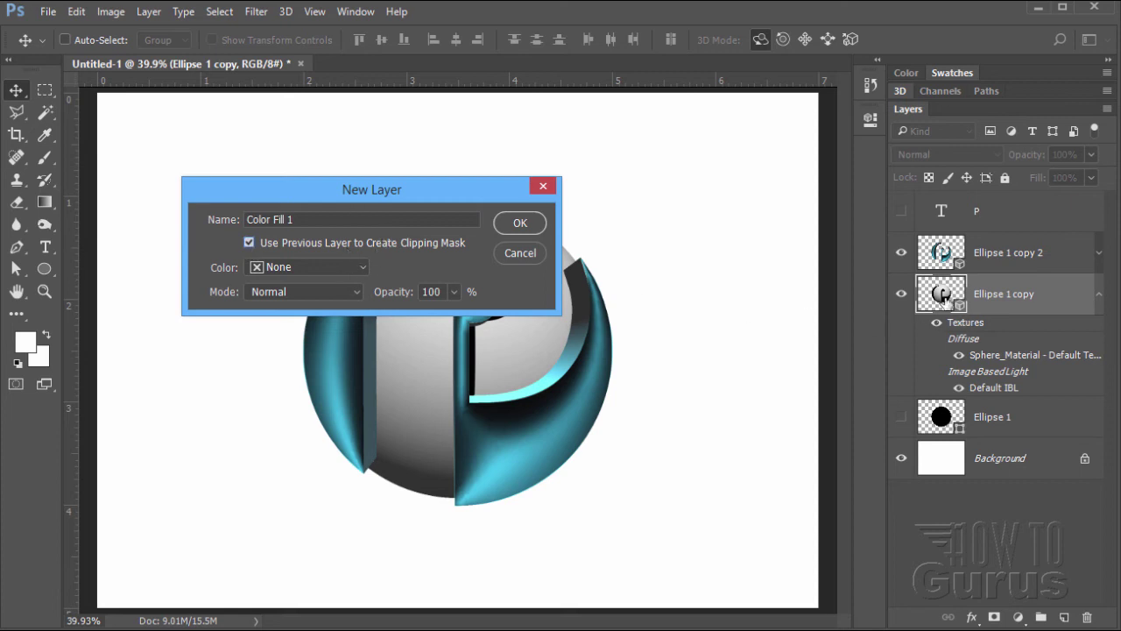
click(507, 223)
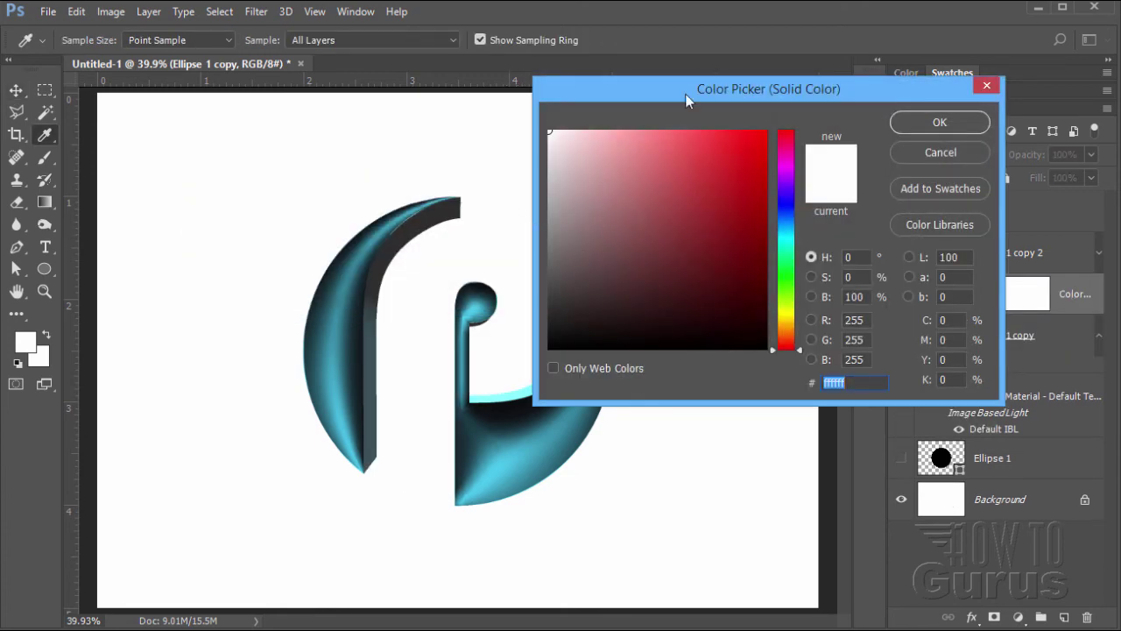
click(785, 323)
click(744, 133)
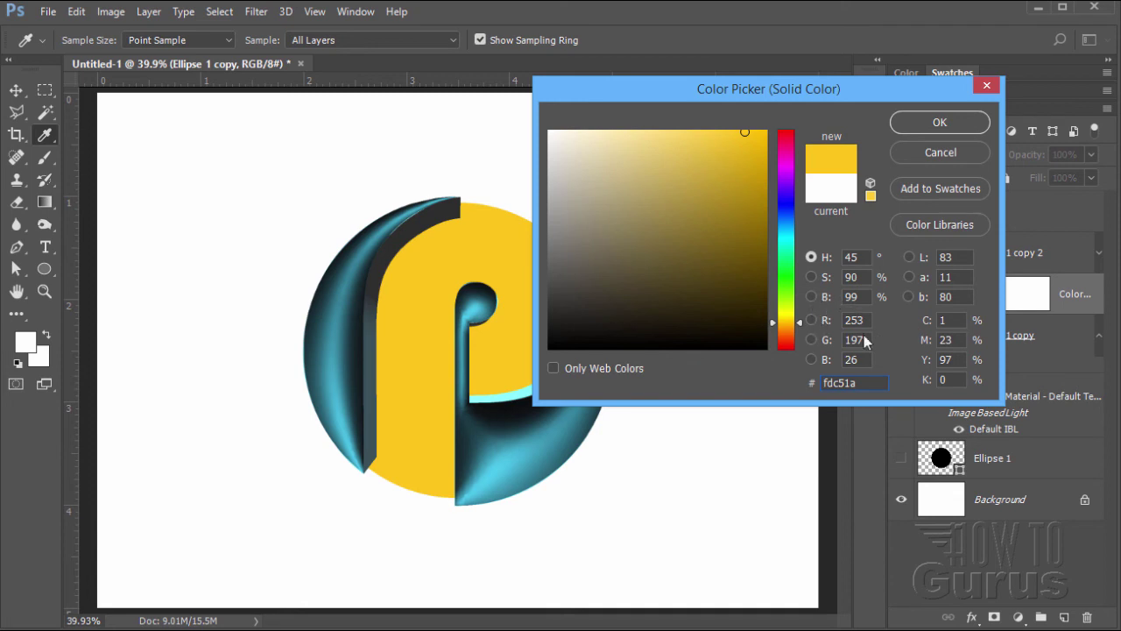
double_click(859, 382)
text(f)
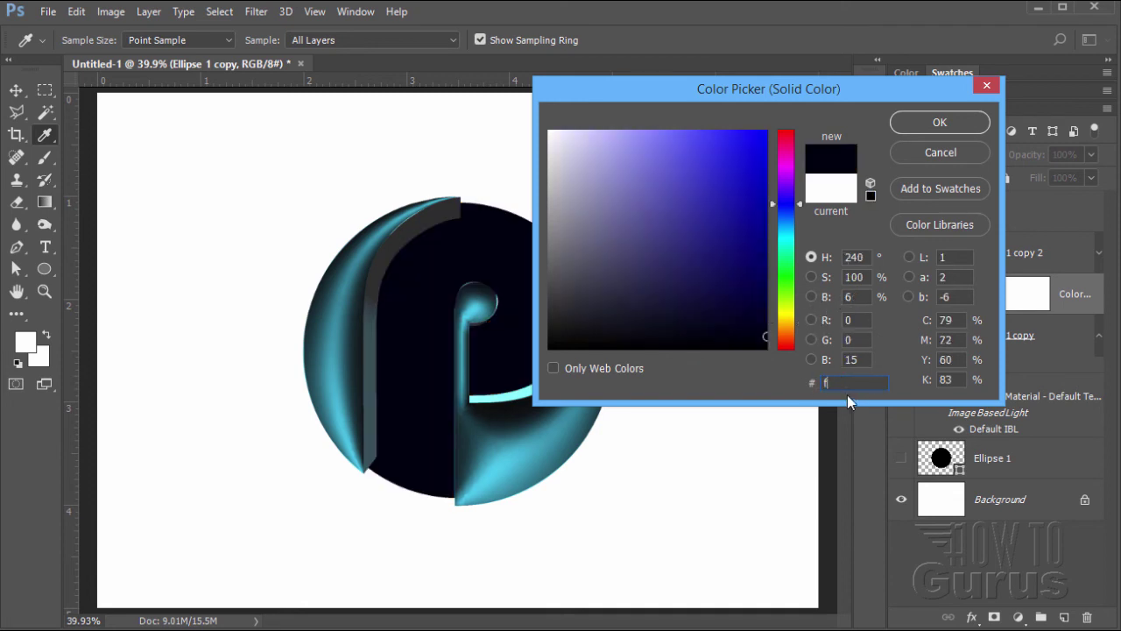
text(cc)
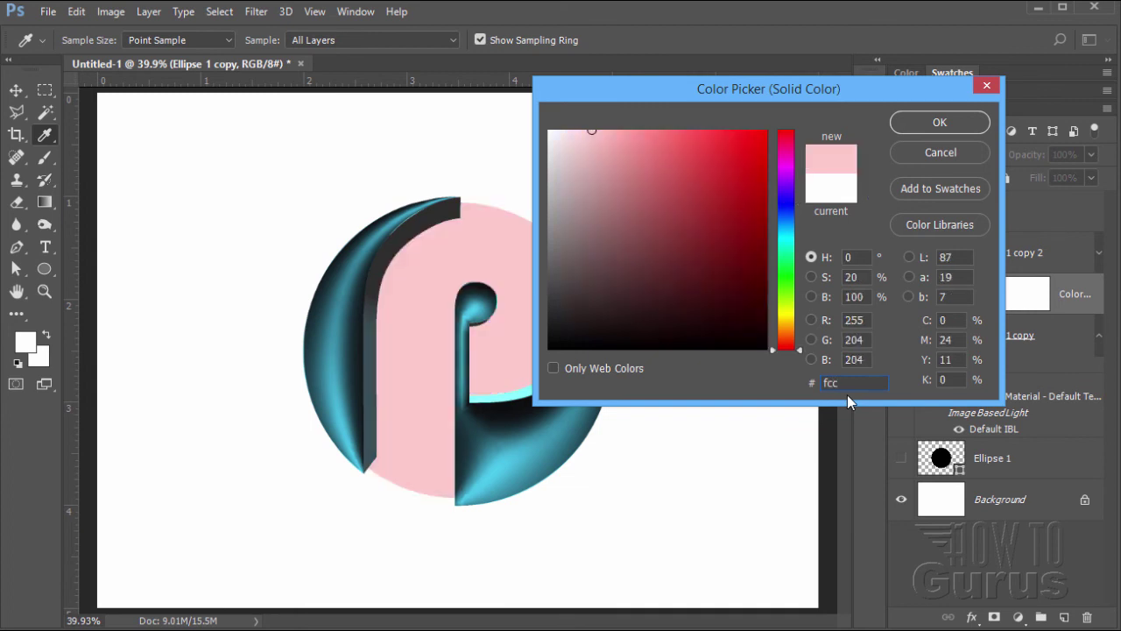
text(f19)
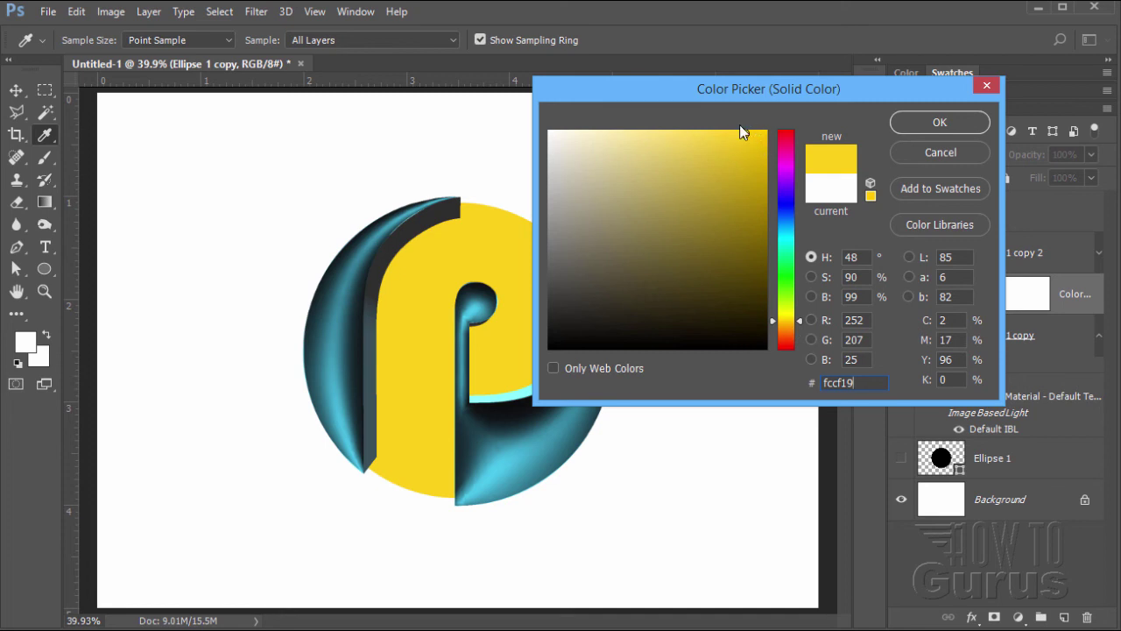
click(910, 123)
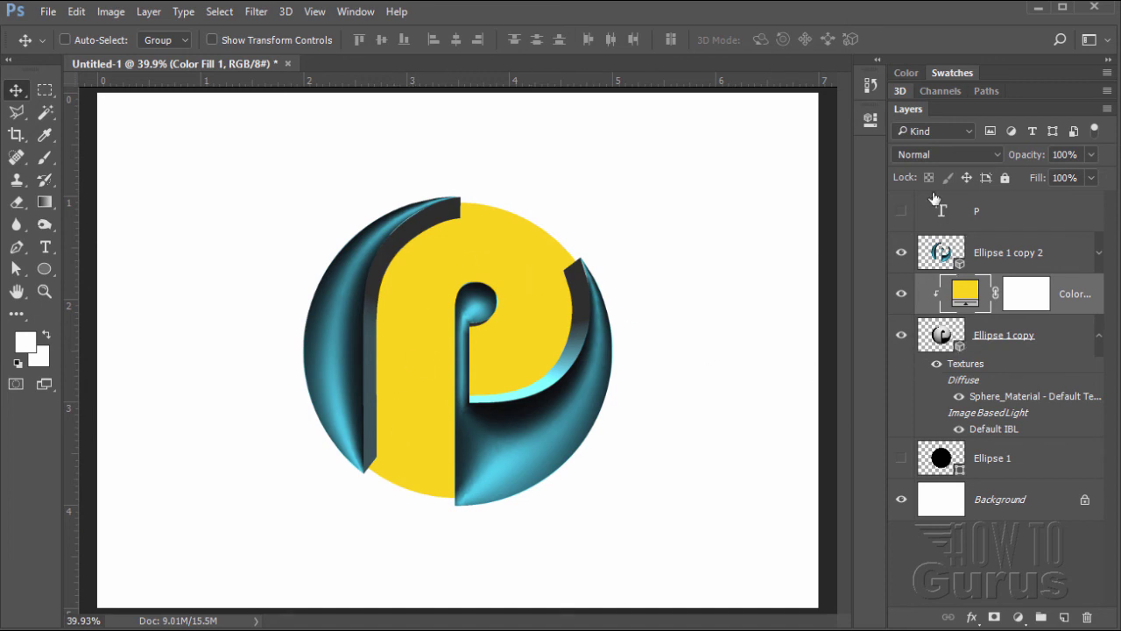
click(929, 155)
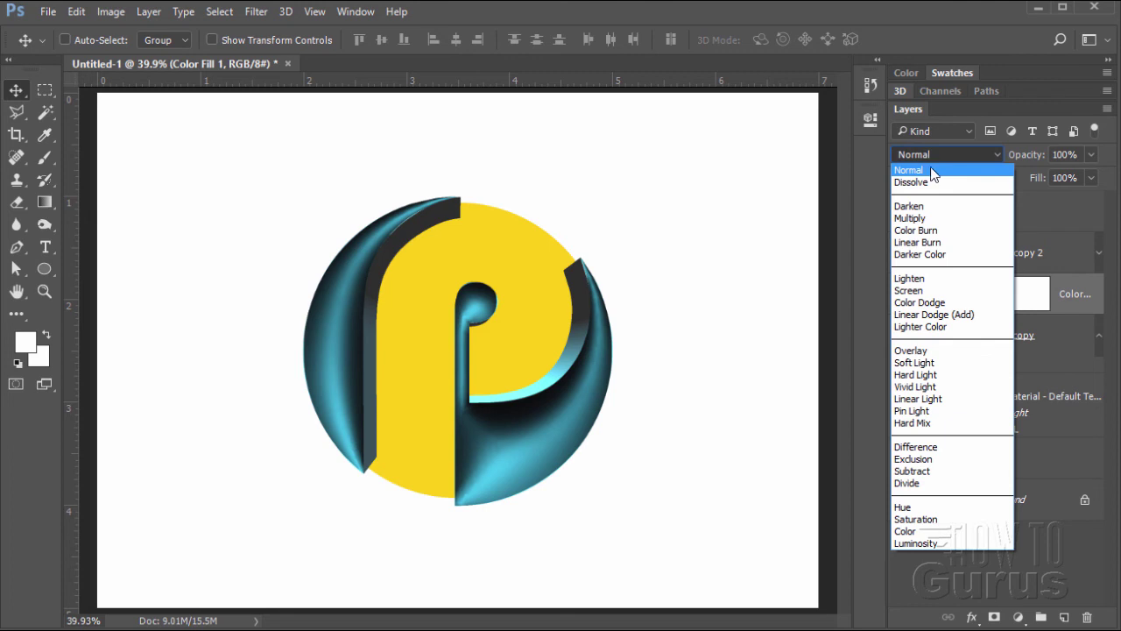
click(907, 532)
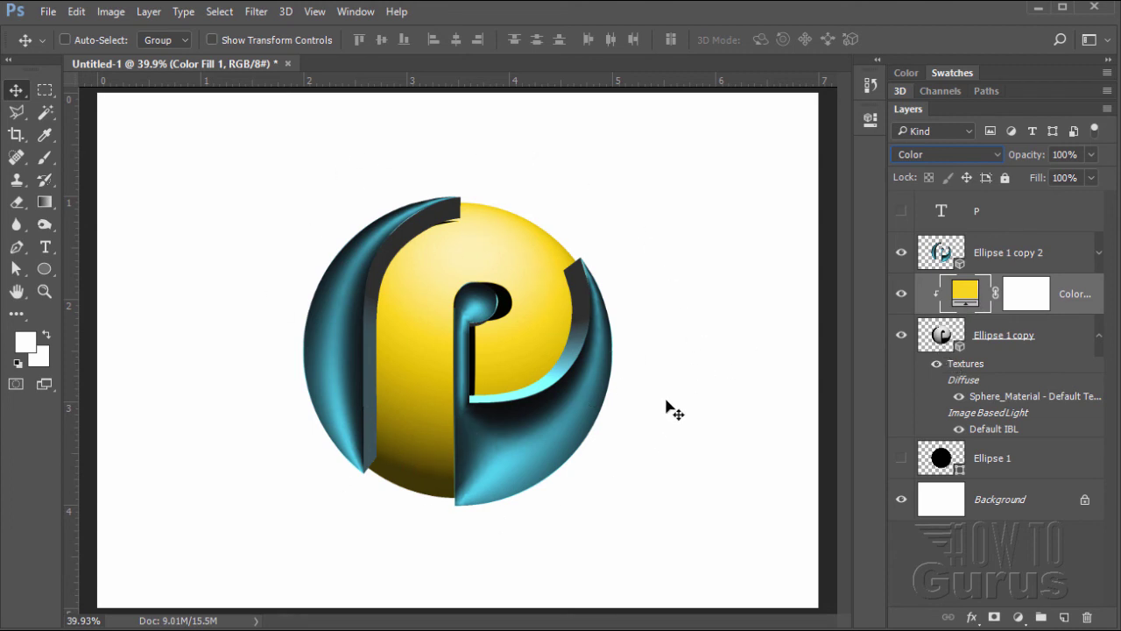
Select the P text layer as the insertion point and set the Type tool's font size to 24 pt
click(973, 219)
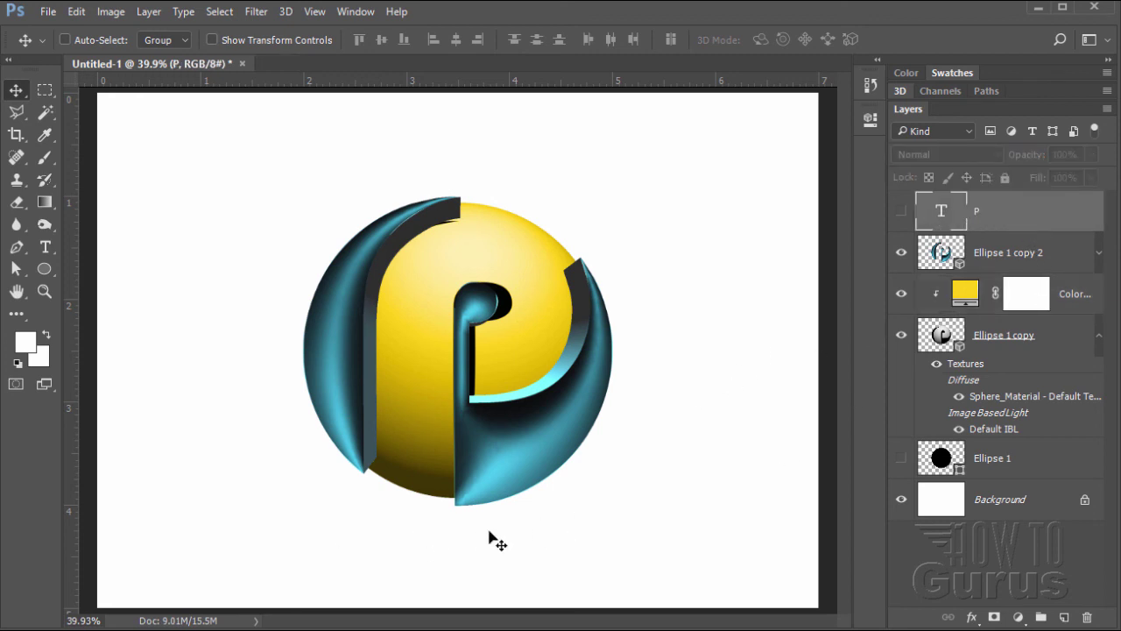
click(47, 249)
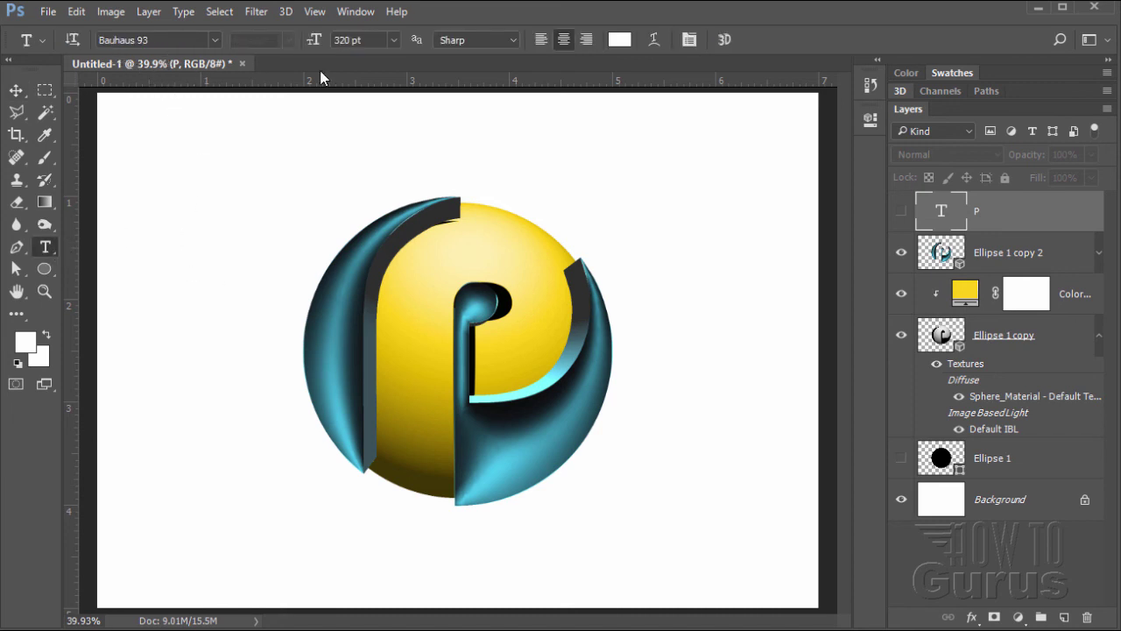
click(393, 39)
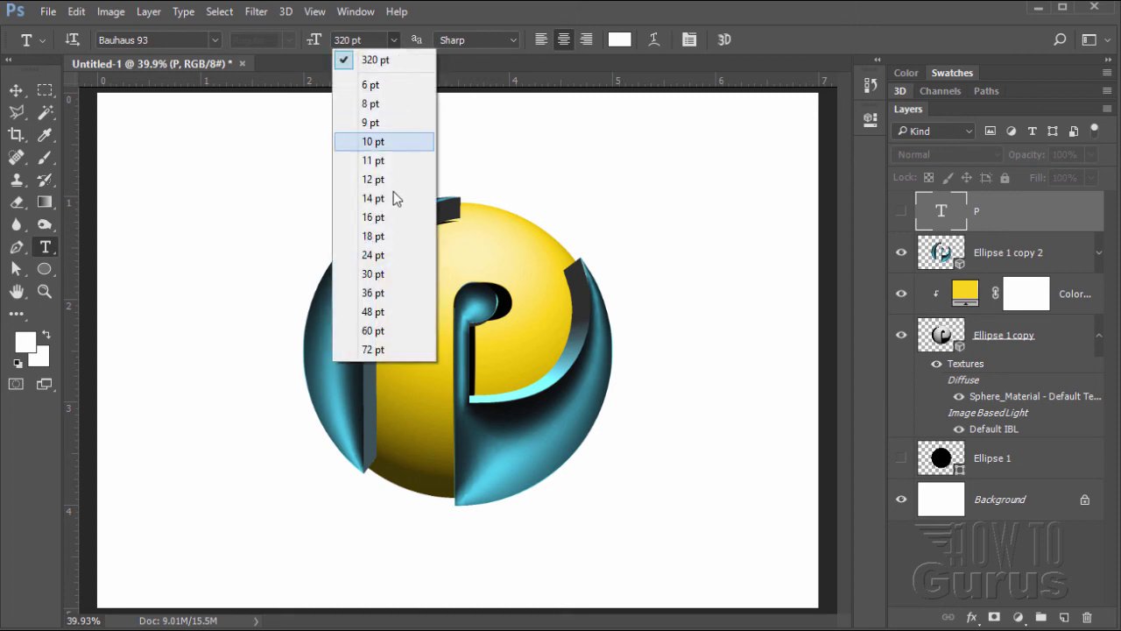
click(373, 255)
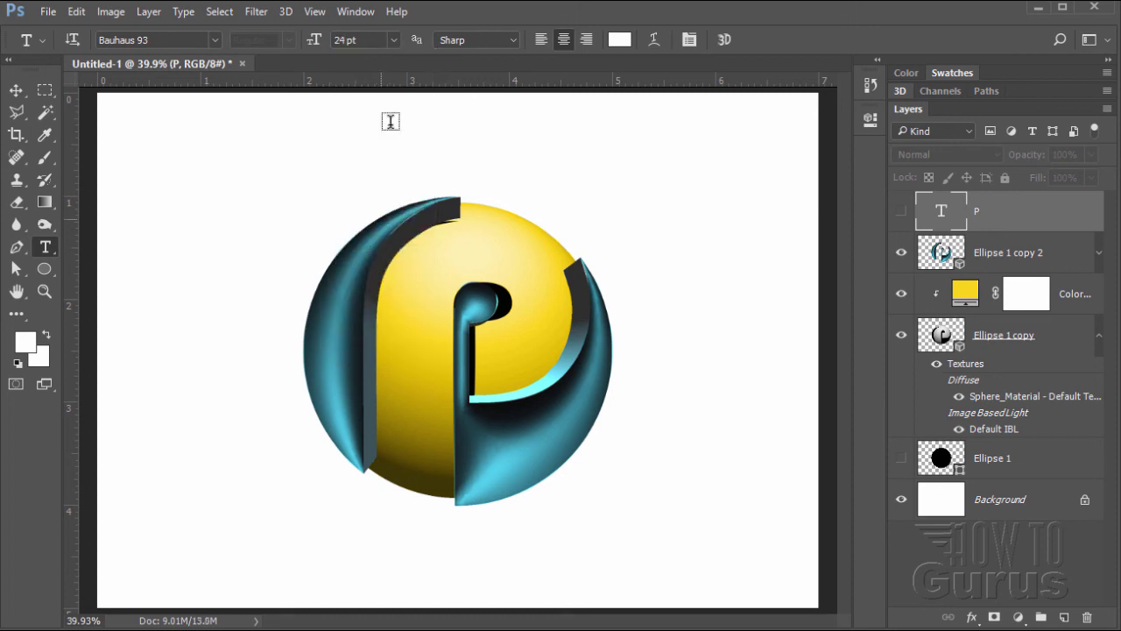
Set the text color to #046885 and use centered text alignment
click(620, 39)
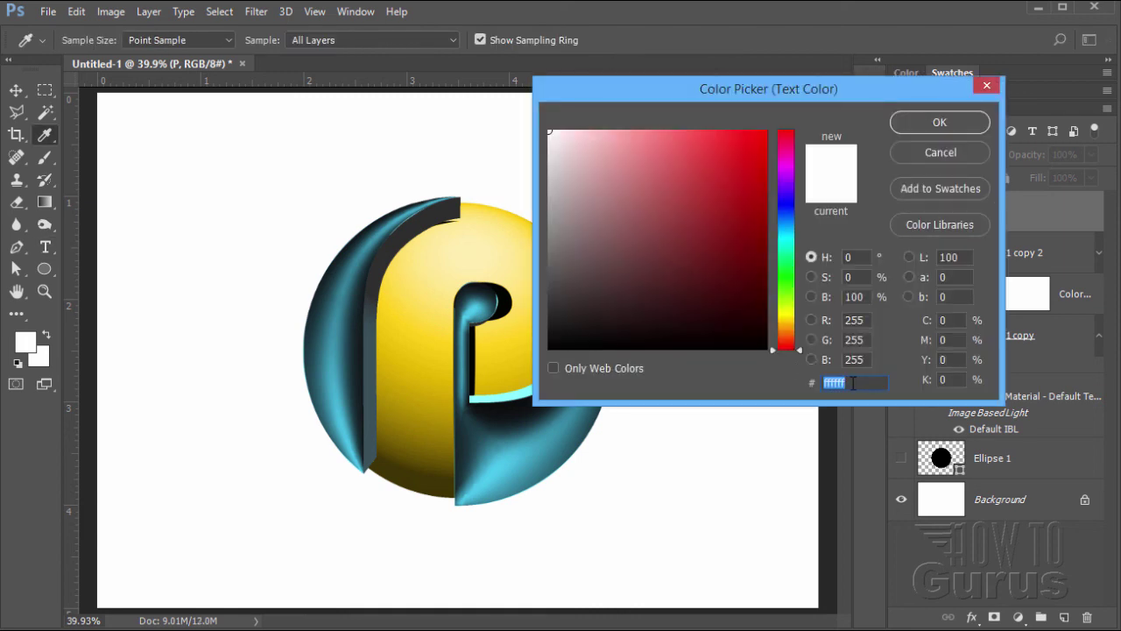
text(04)
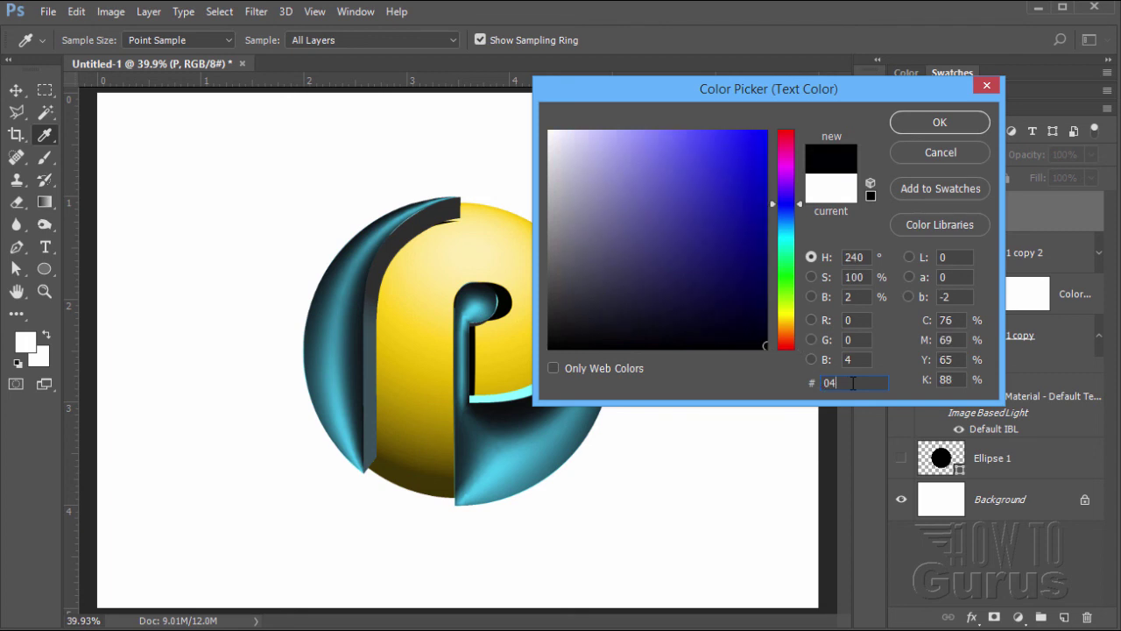
text(68)
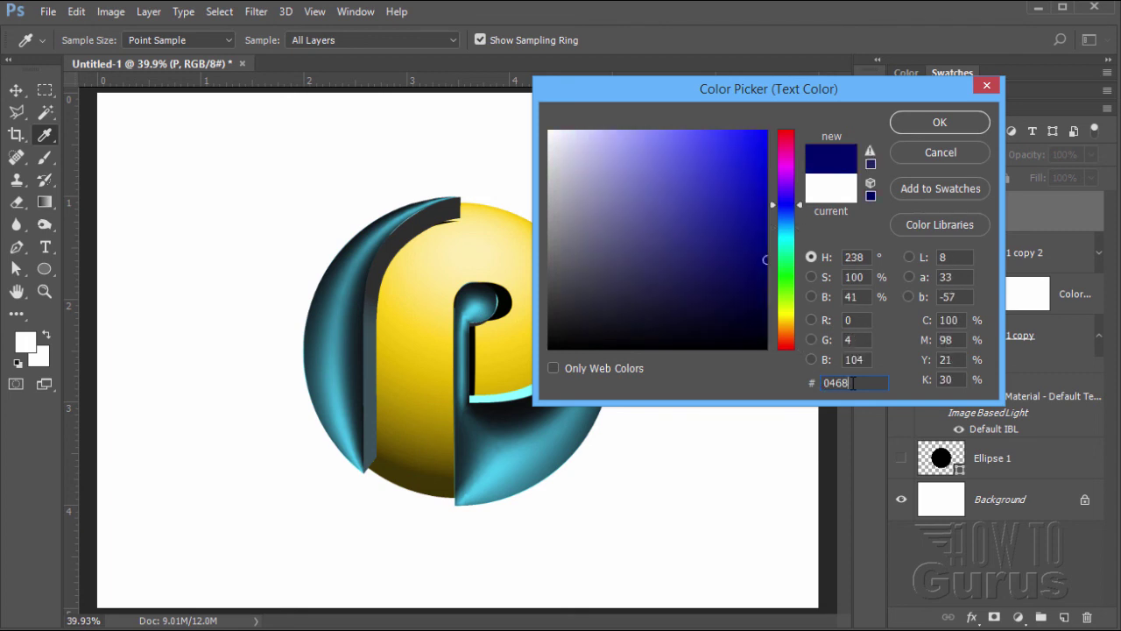
text(85)
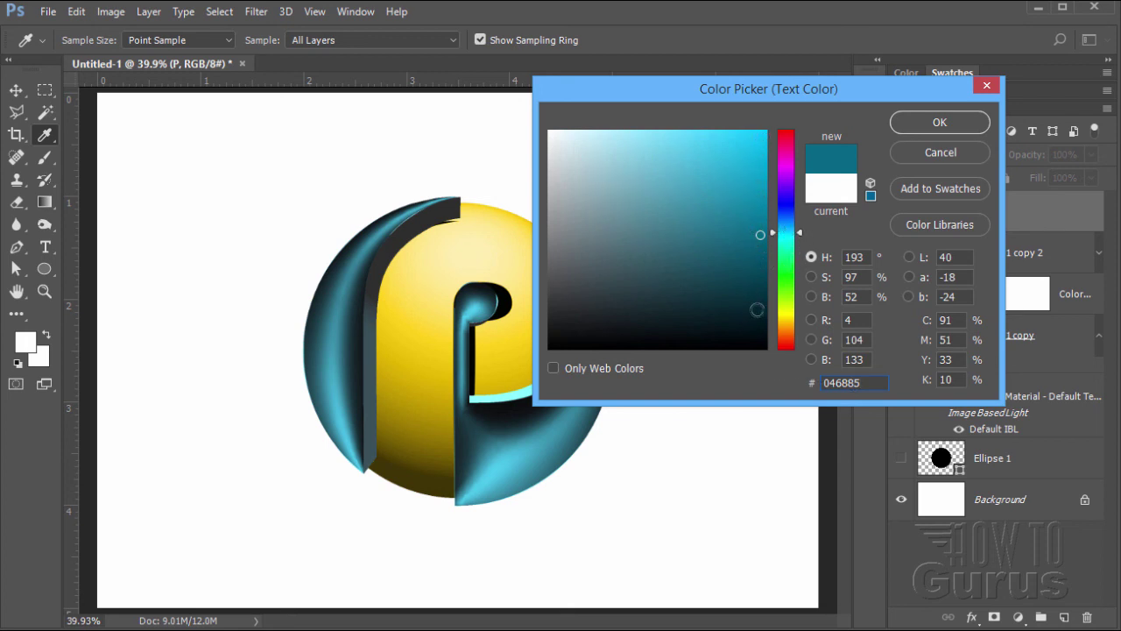
click(941, 124)
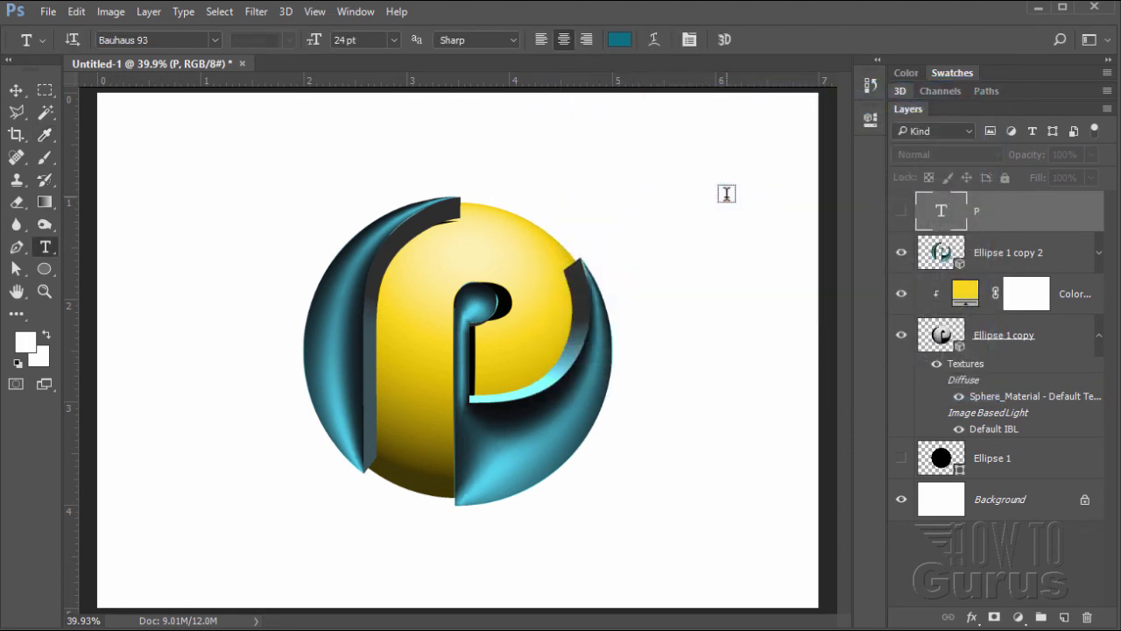
click(562, 41)
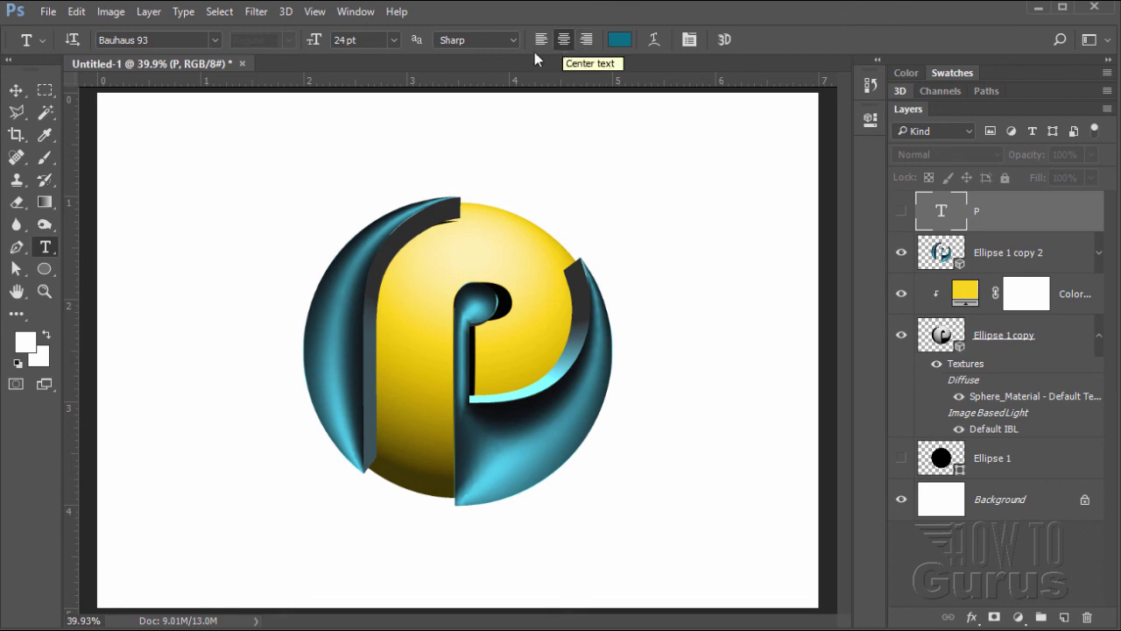
Show the guides and add the text "Peirson Precision Parts" below the logo, centered on the vertical guide
click(314, 12)
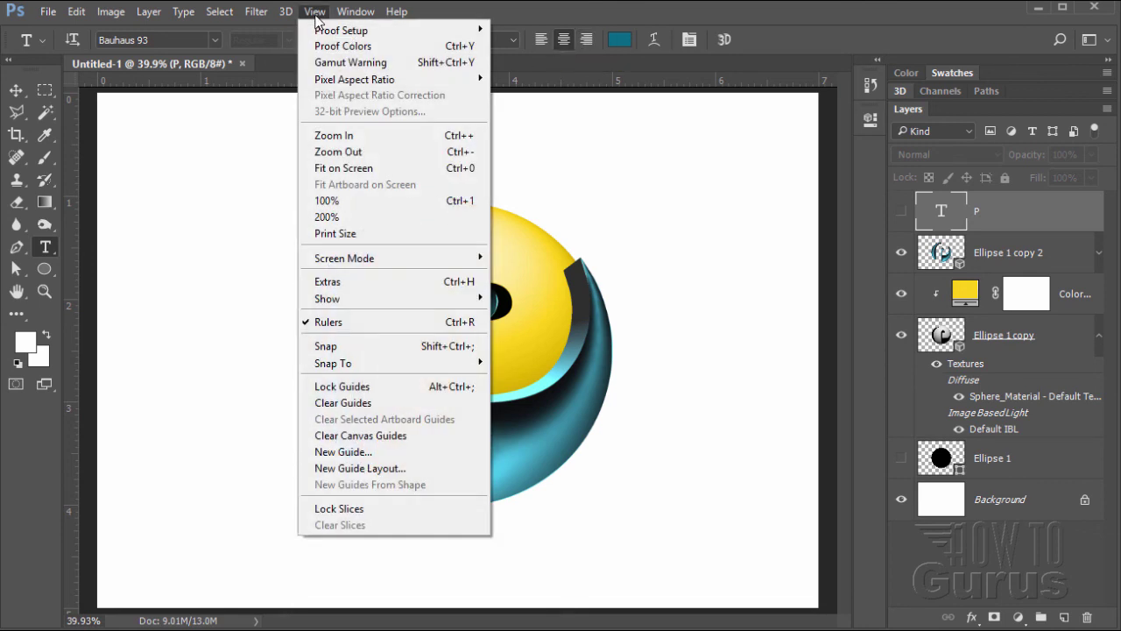
click(343, 280)
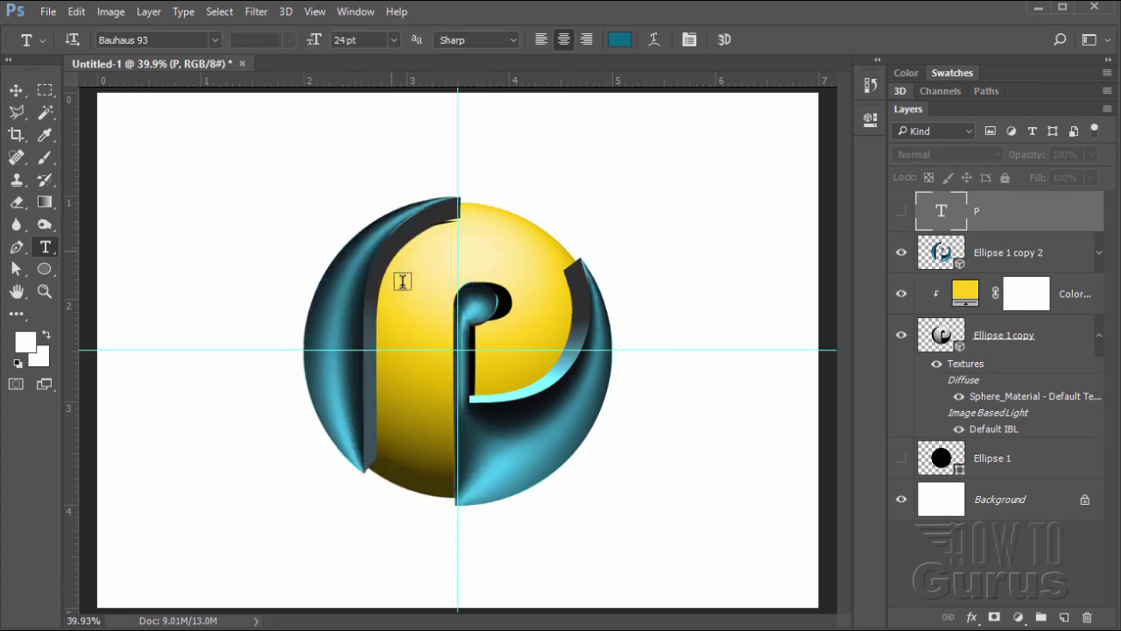
click(458, 546)
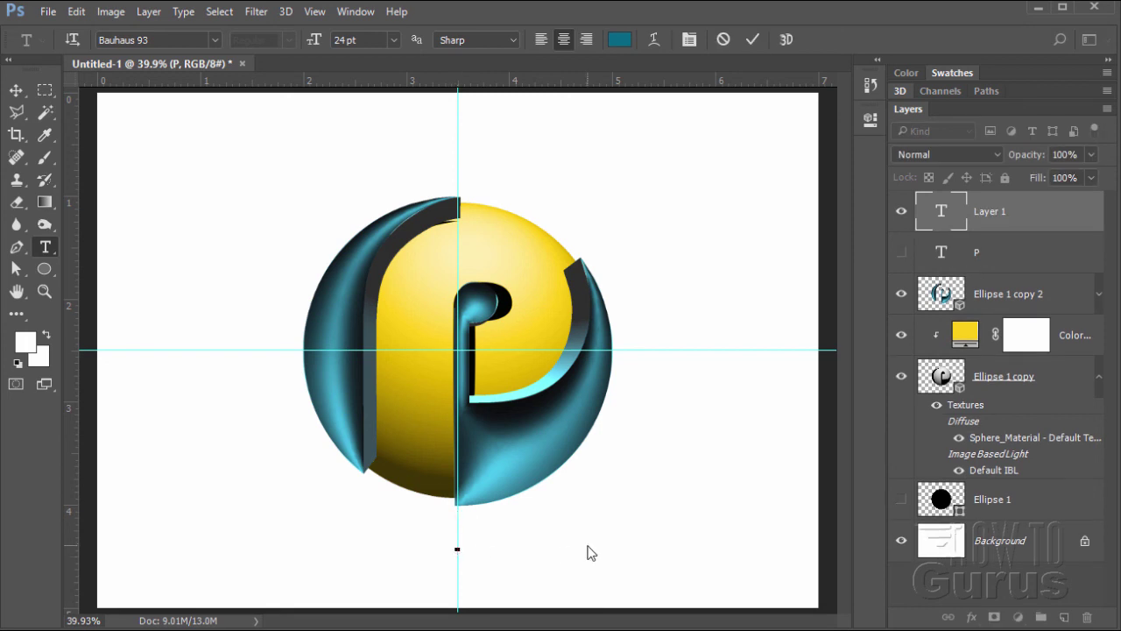
text(Peirson)
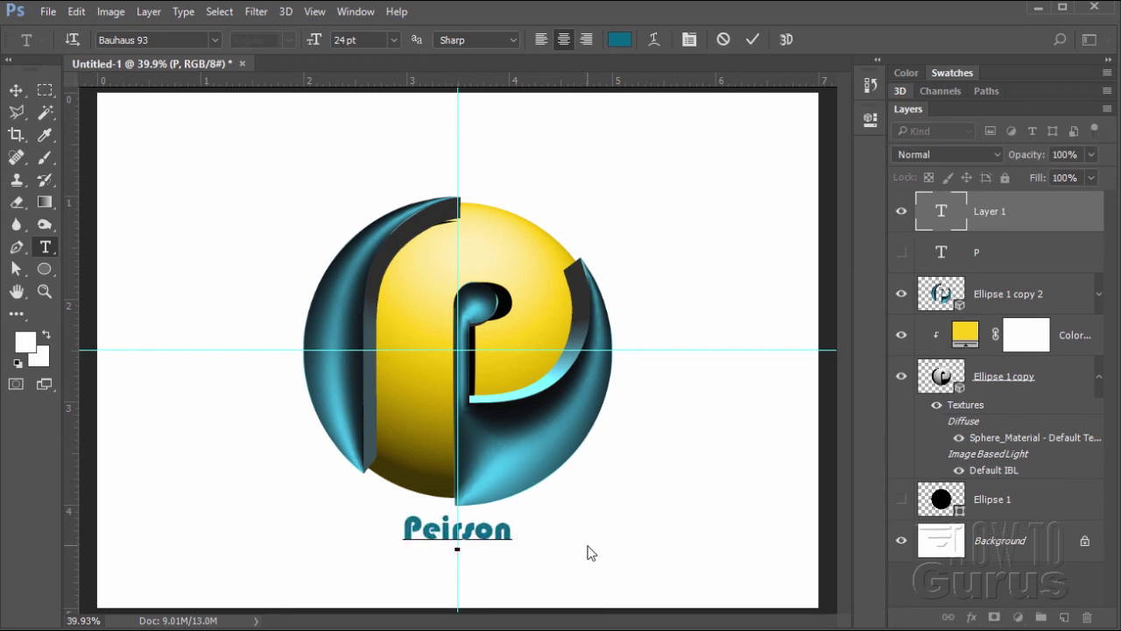
text( Precisio)
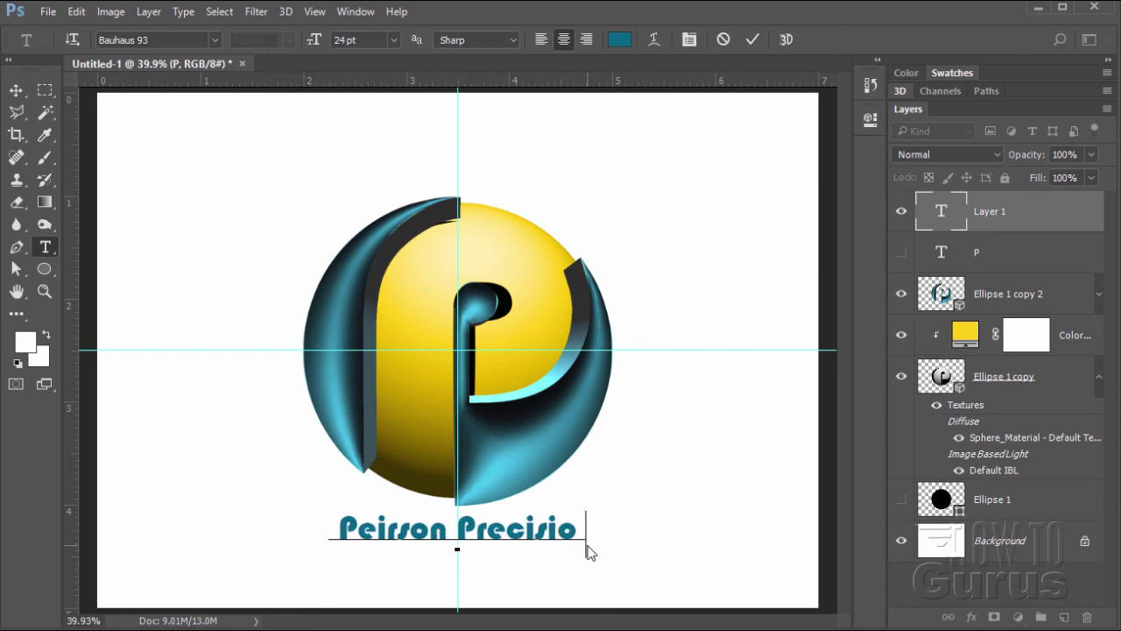
text(n Parts)
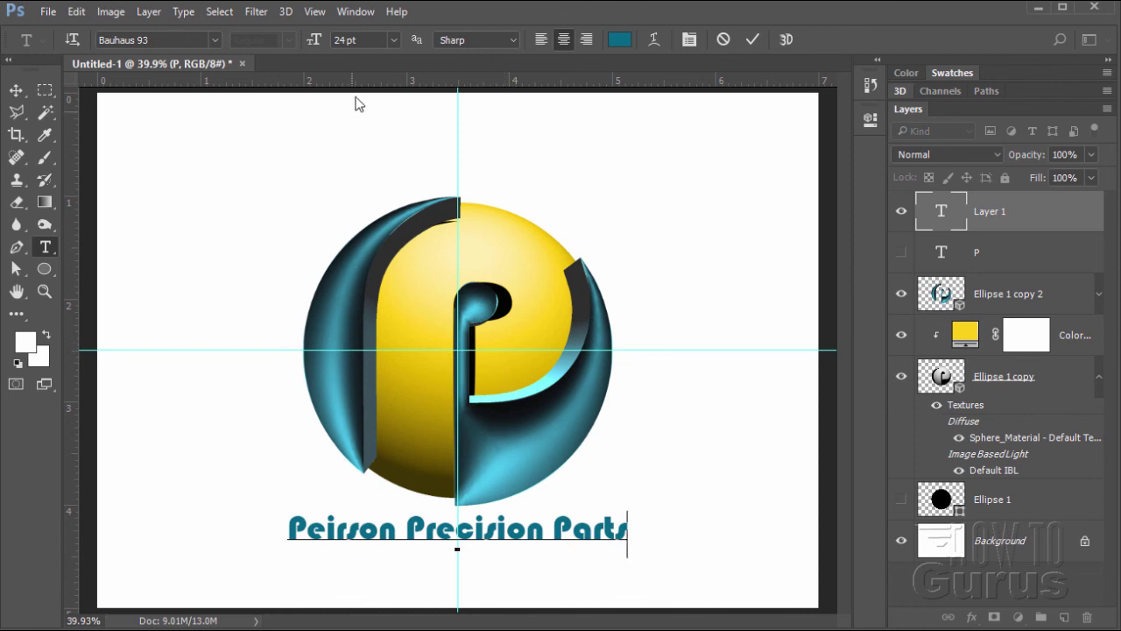
Hide the guides and commit the company name text
click(314, 11)
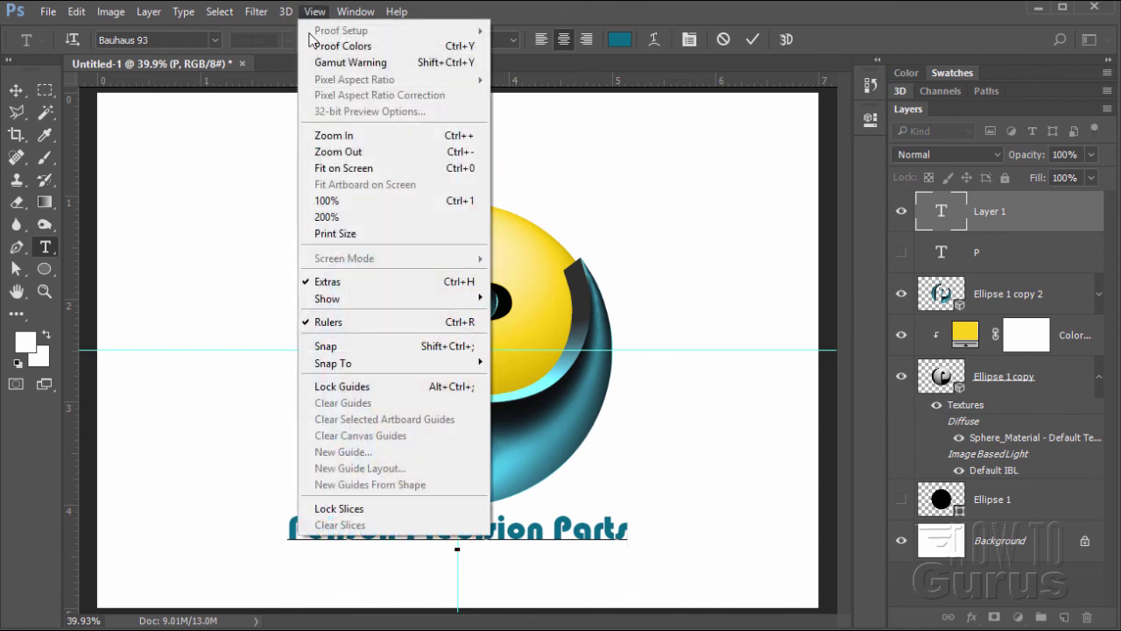
click(330, 280)
click(16, 91)
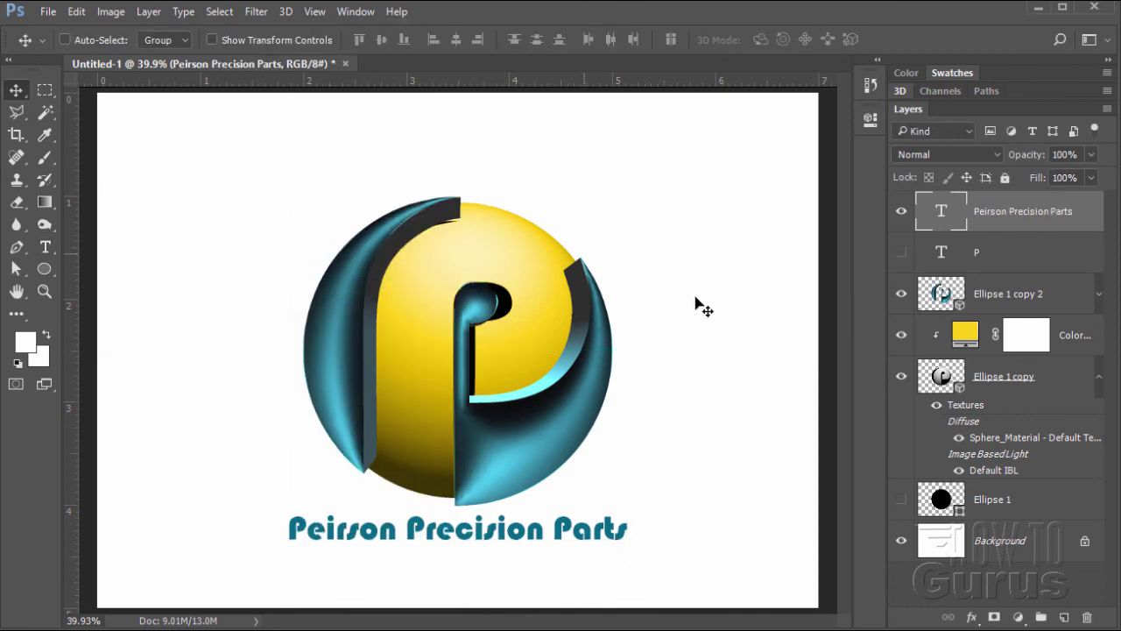
Examine the finished logo and the company name up close, including the inner edges of the P cut-out
click(45, 290)
click(493, 413)
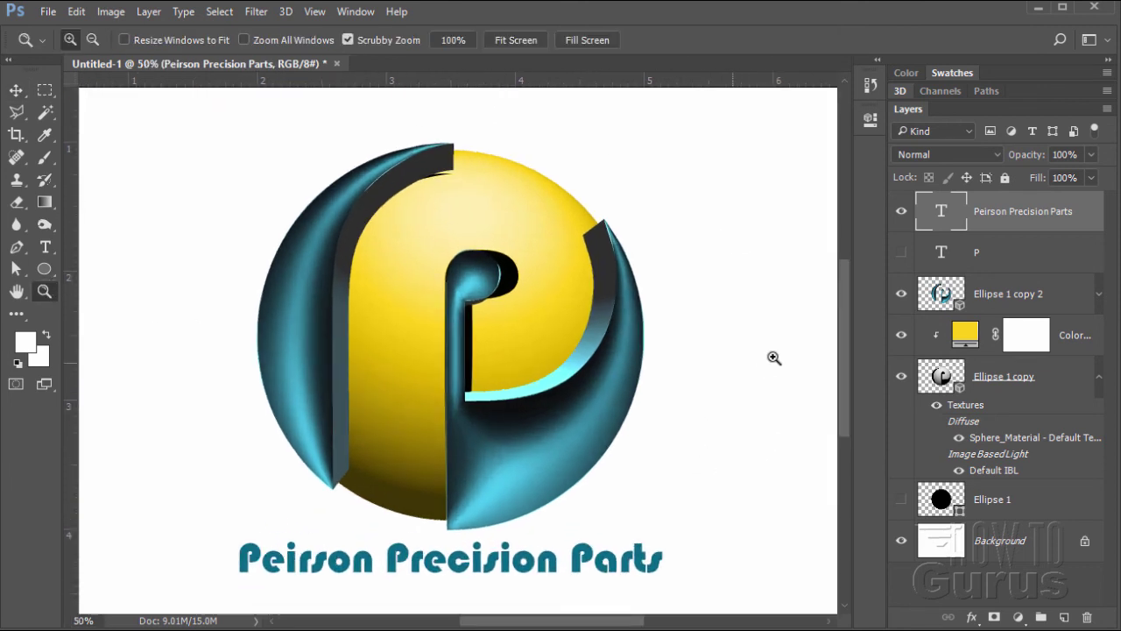
mouse_move(848, 333)
mouse_down()
mouse_move(848, 349)
mouse_move(845, 337)
mouse_up()
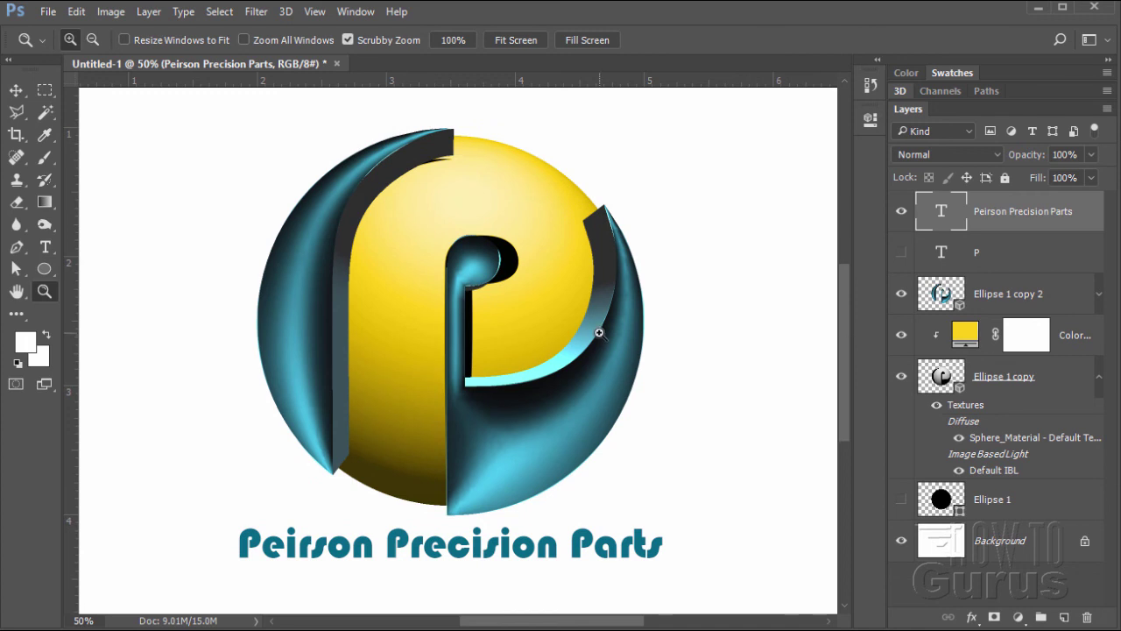
click(601, 325)
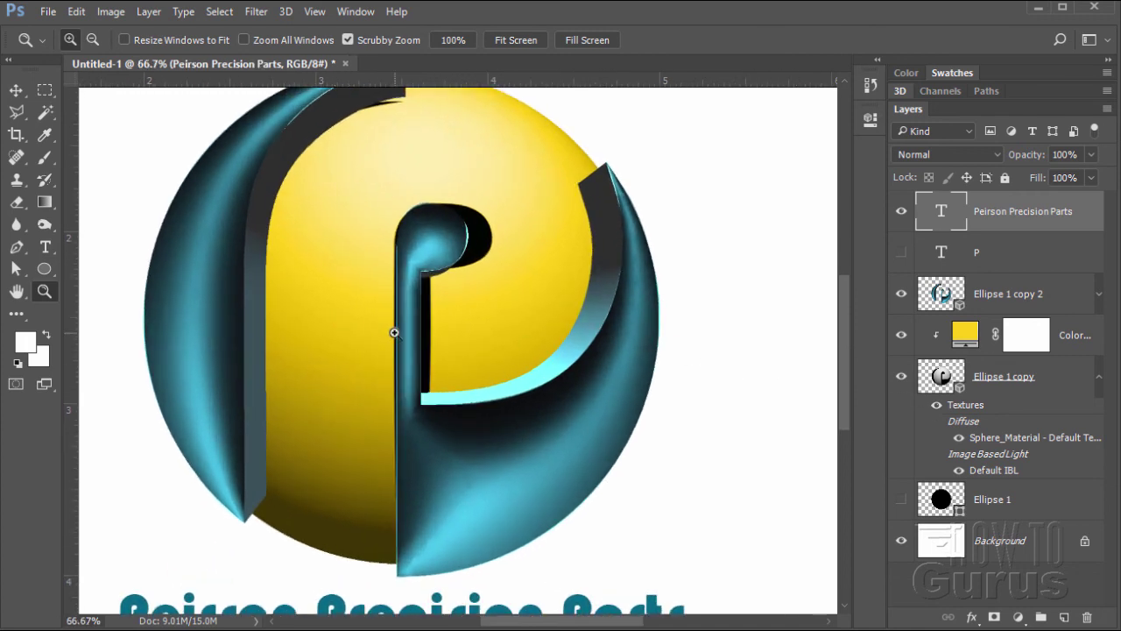
alt+click(461, 333)
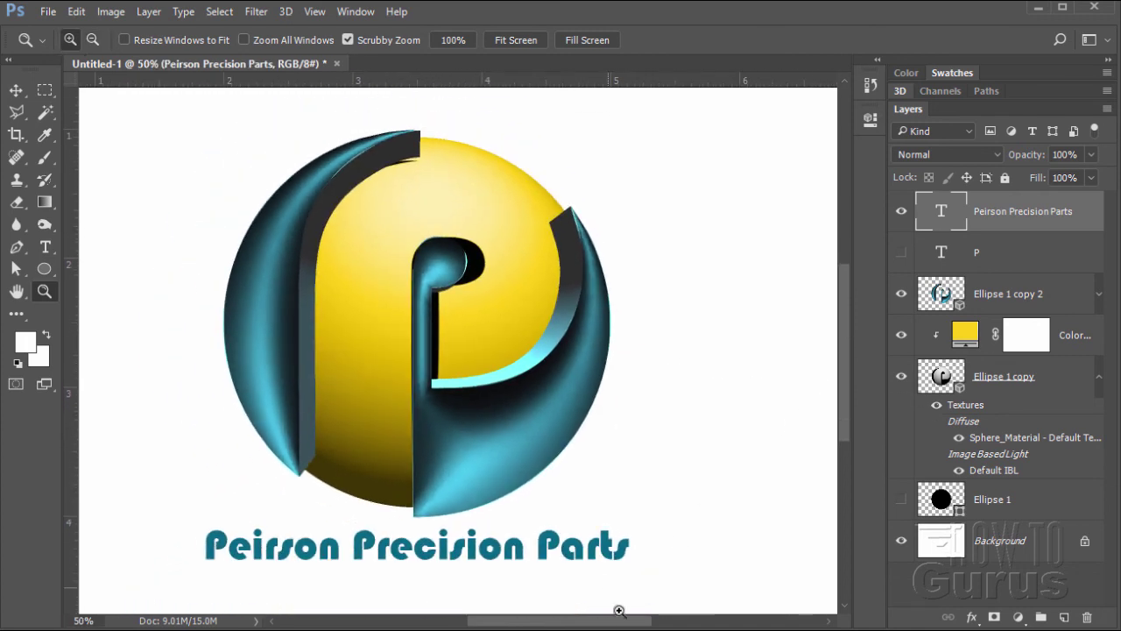
drag(619, 624, 608, 623)
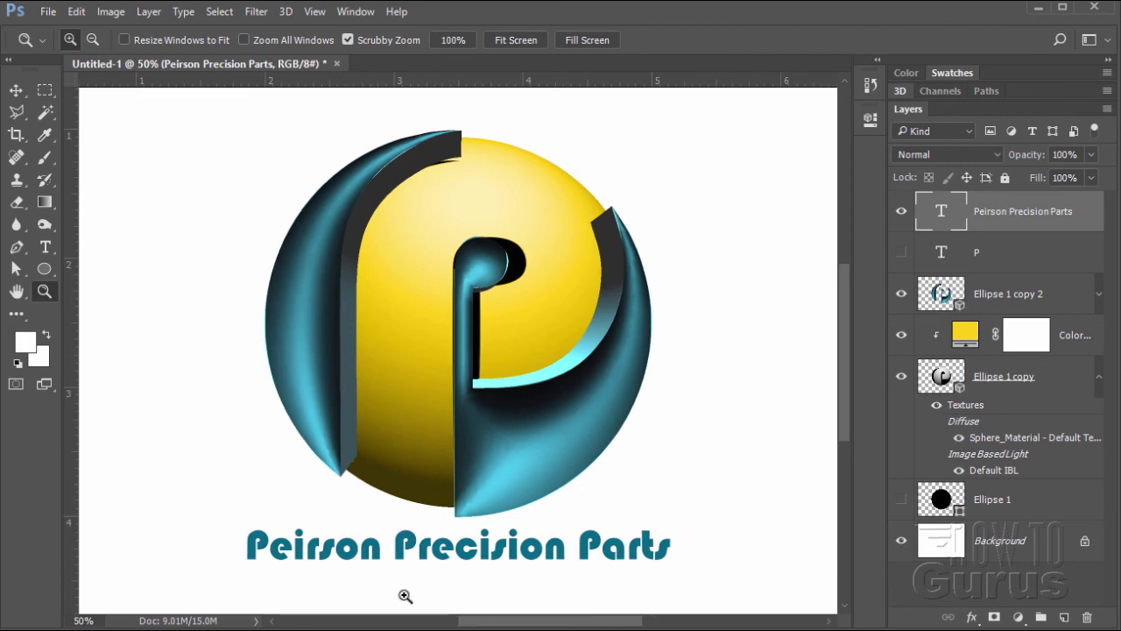
click(17, 92)
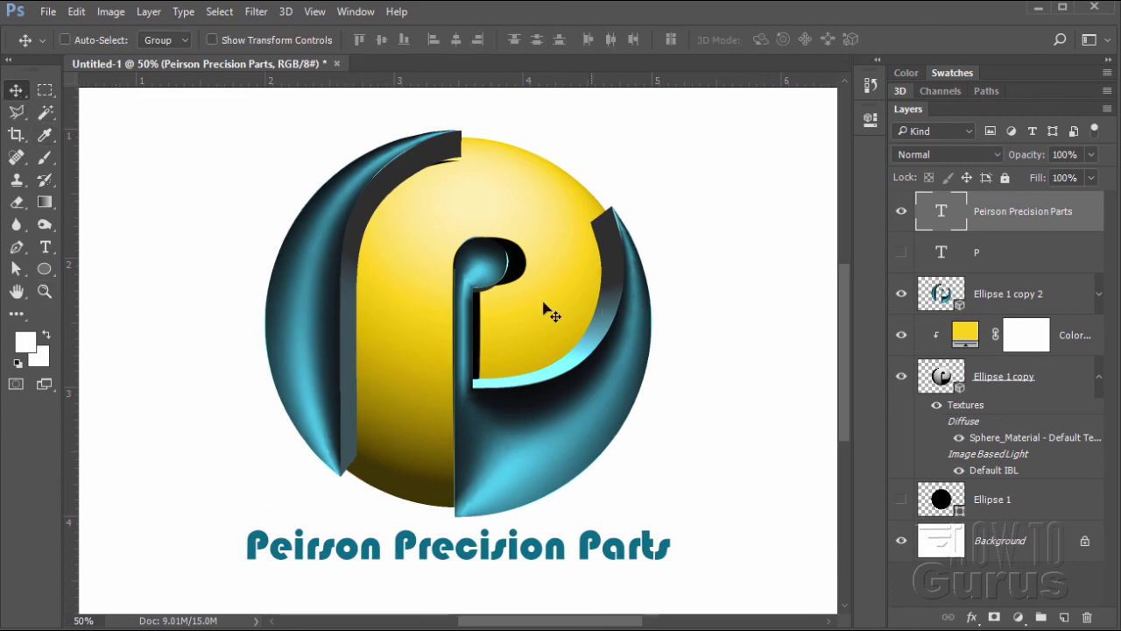